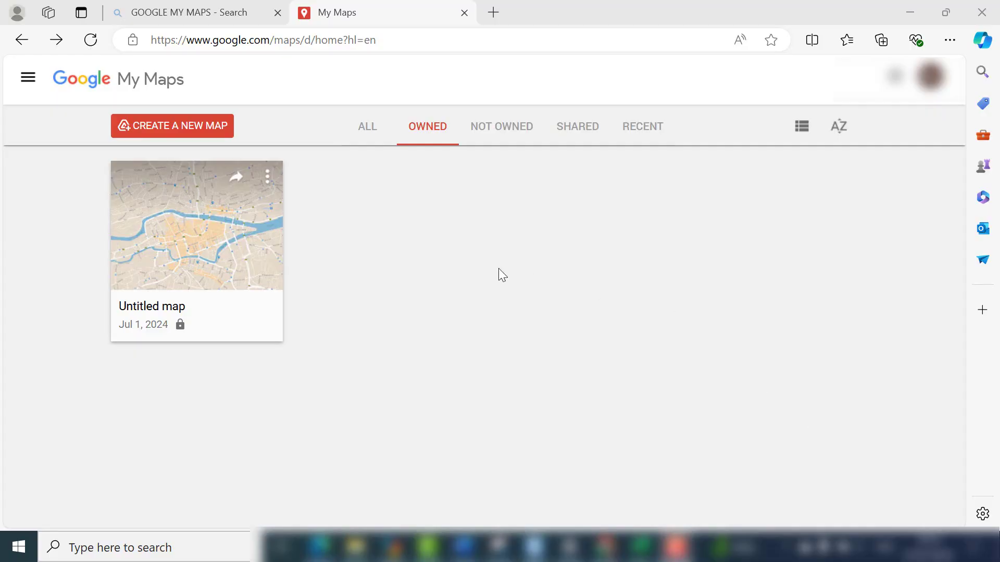
- Open the Untitled Cork map, zoom out, and view the T12 HX50 pin's details
click(226, 244)
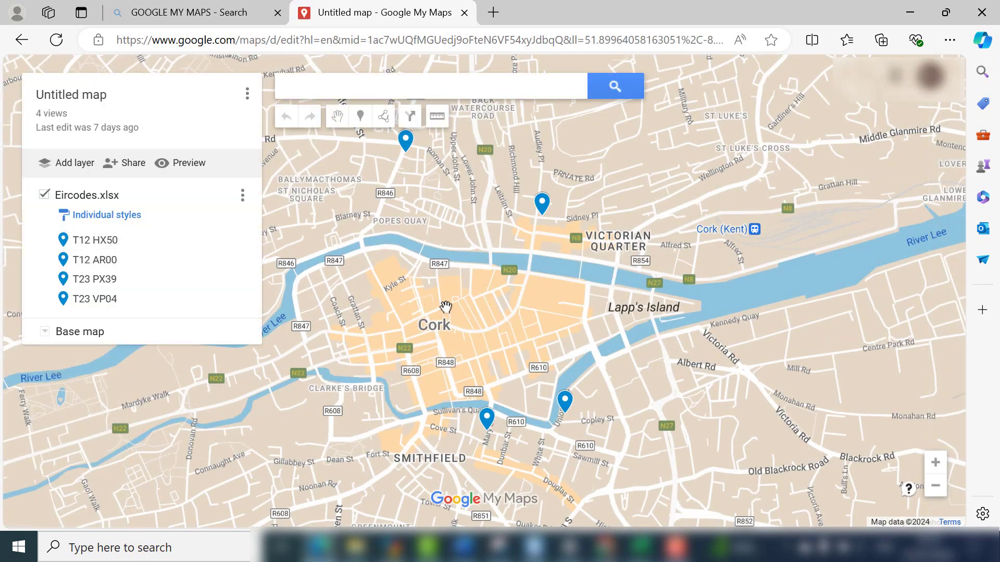
scroll(446, 307, down, 5)
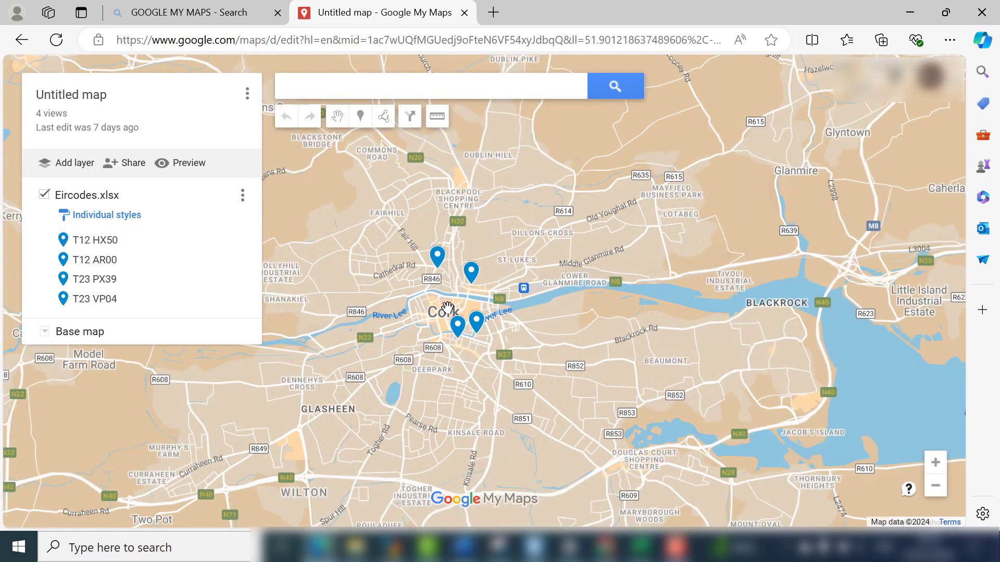
click(458, 327)
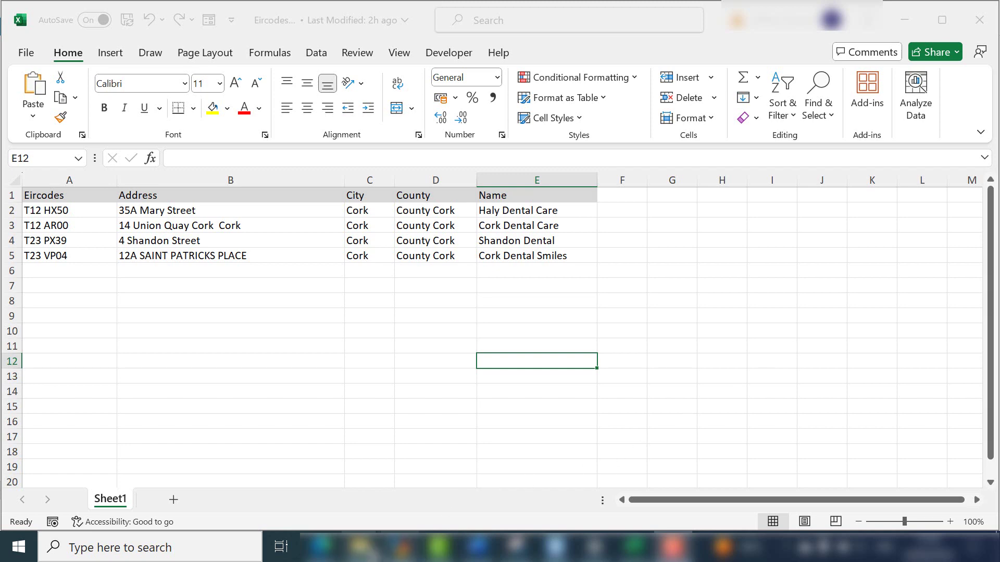
- Bring the Postal Data folder window holding Eircodes.xlsx to the front
mouse_move(361, 547)
click(323, 500)
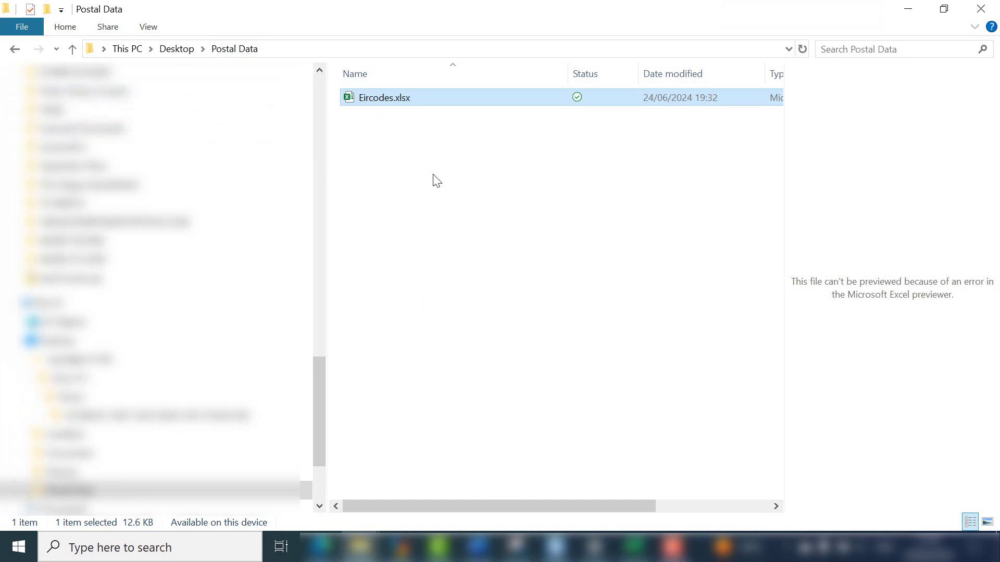
- Minimize the Postal Data File Explorer window
click(908, 9)
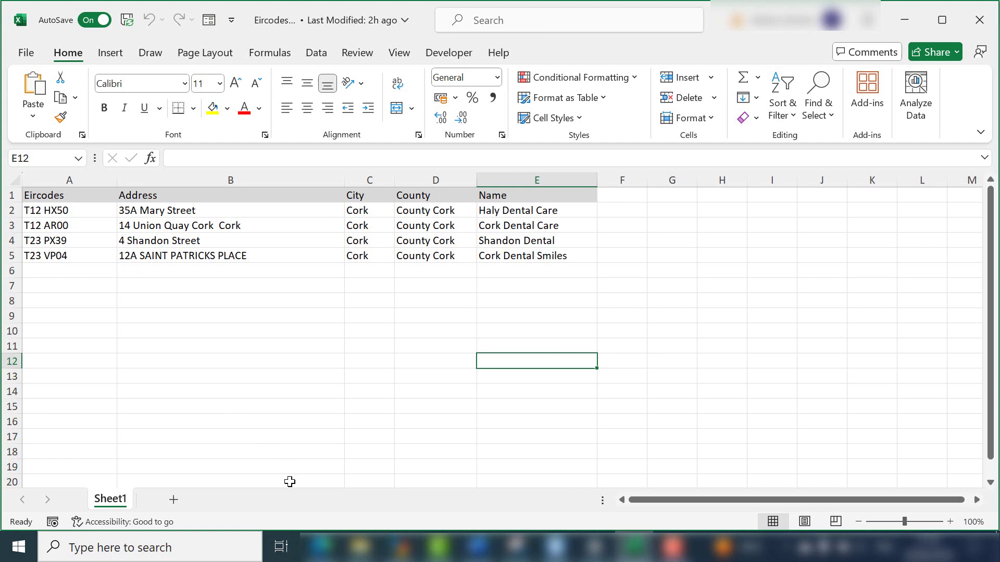
click(320, 547)
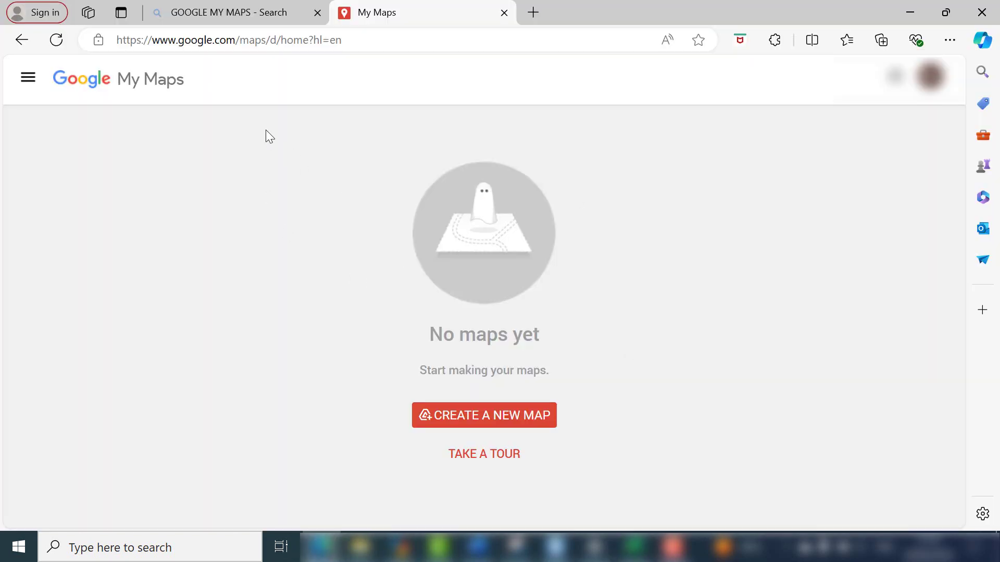
click(240, 13)
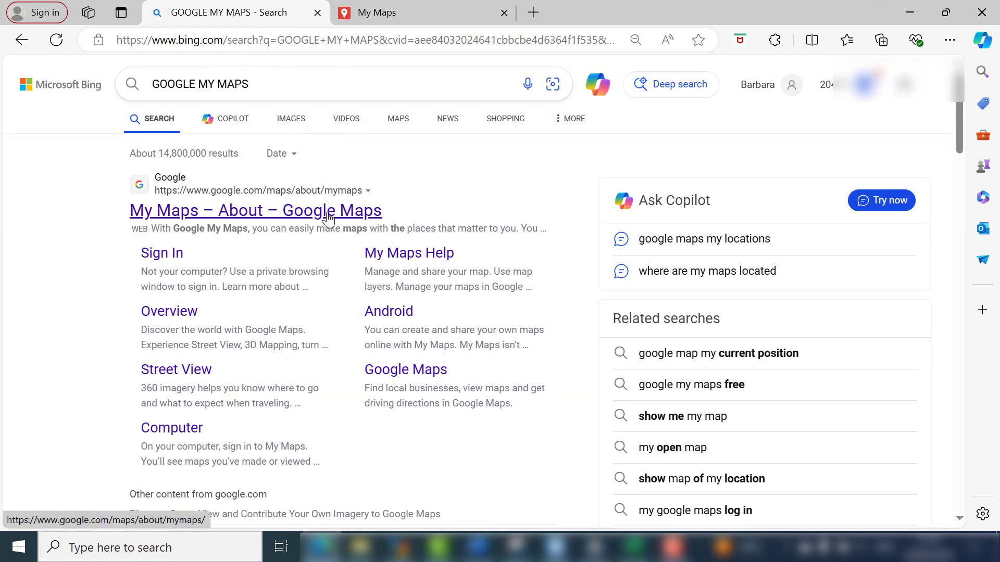
click(391, 13)
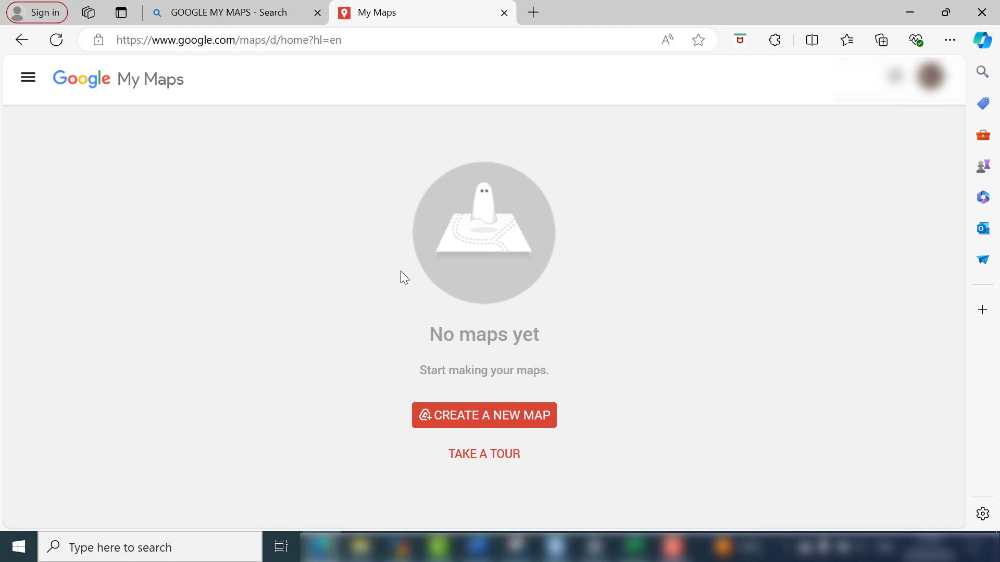
- Create a new map in Drive and upload Eircodes.xlsx from Postal Data into its layer
click(484, 419)
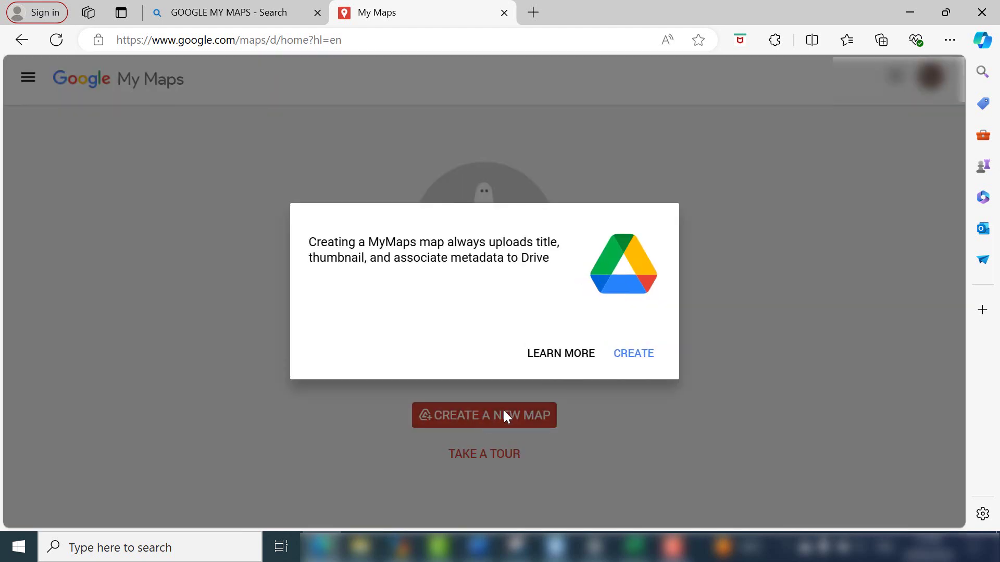
click(641, 354)
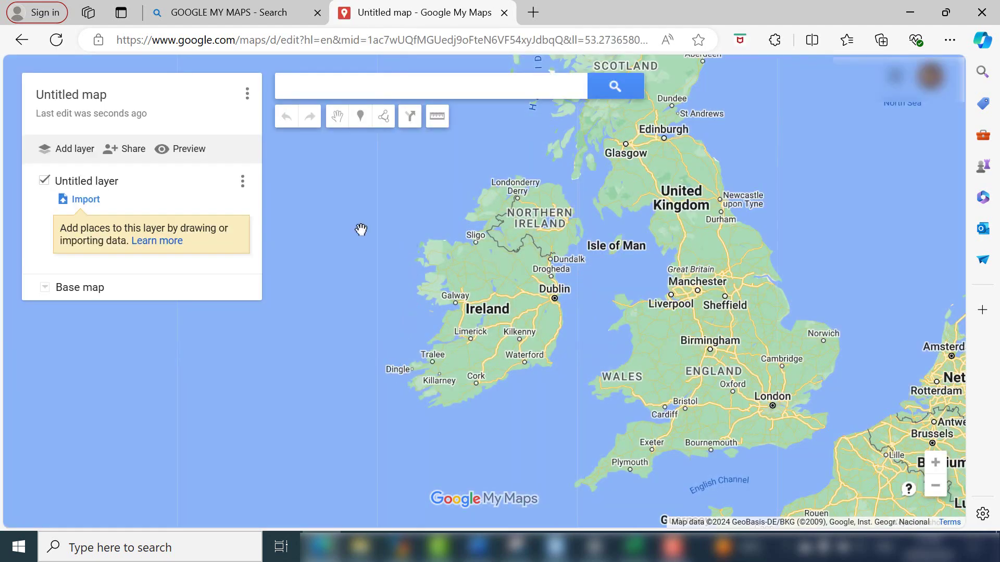
click(92, 201)
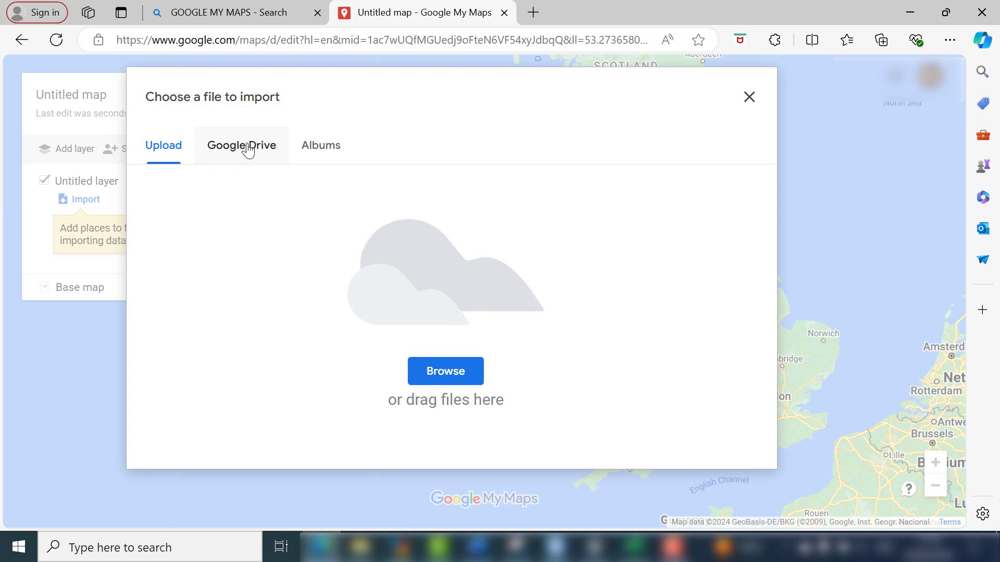
click(457, 382)
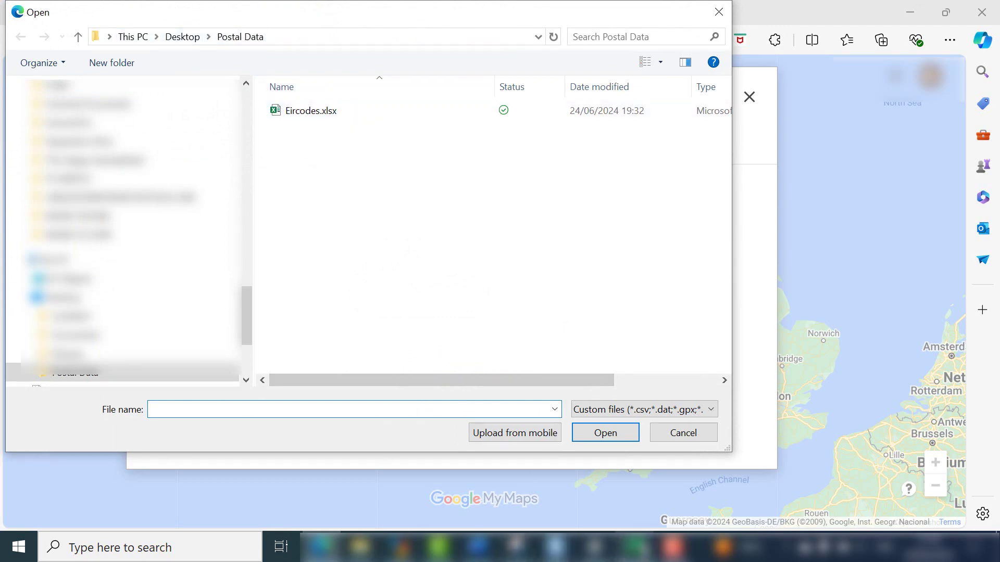
click(388, 110)
click(615, 433)
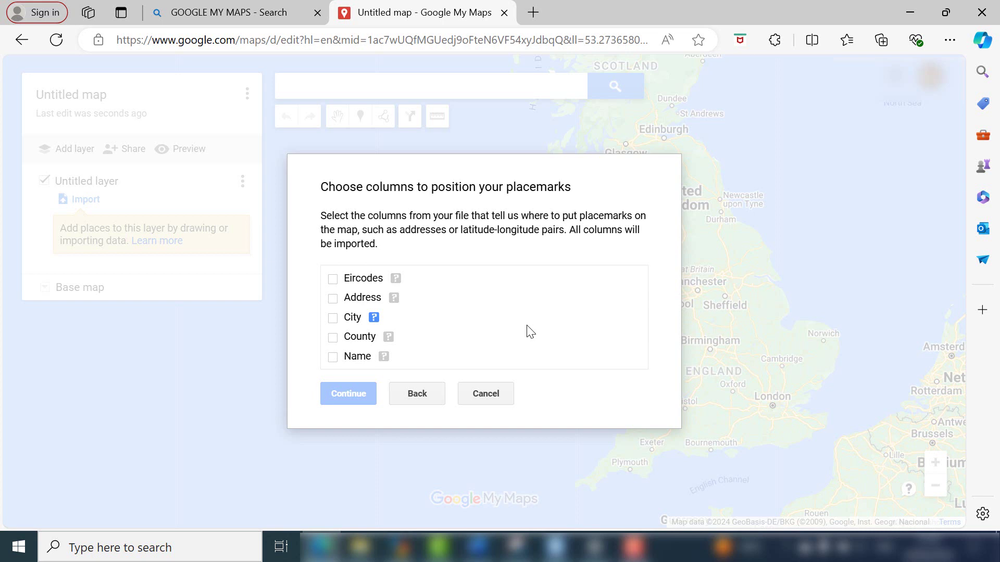
- Import the four rows using the Eircodes column for both pin positions and marker titles
click(364, 281)
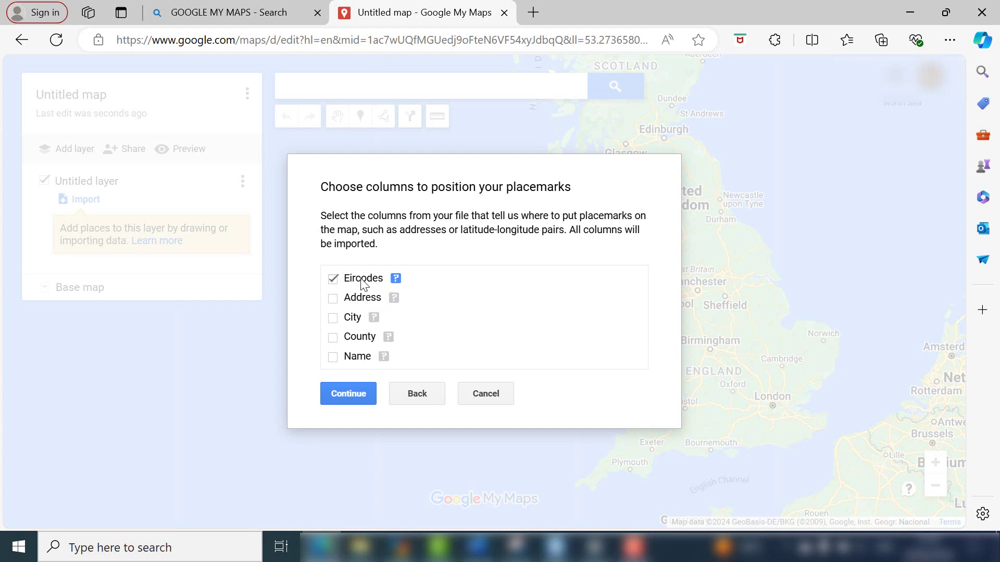
click(367, 396)
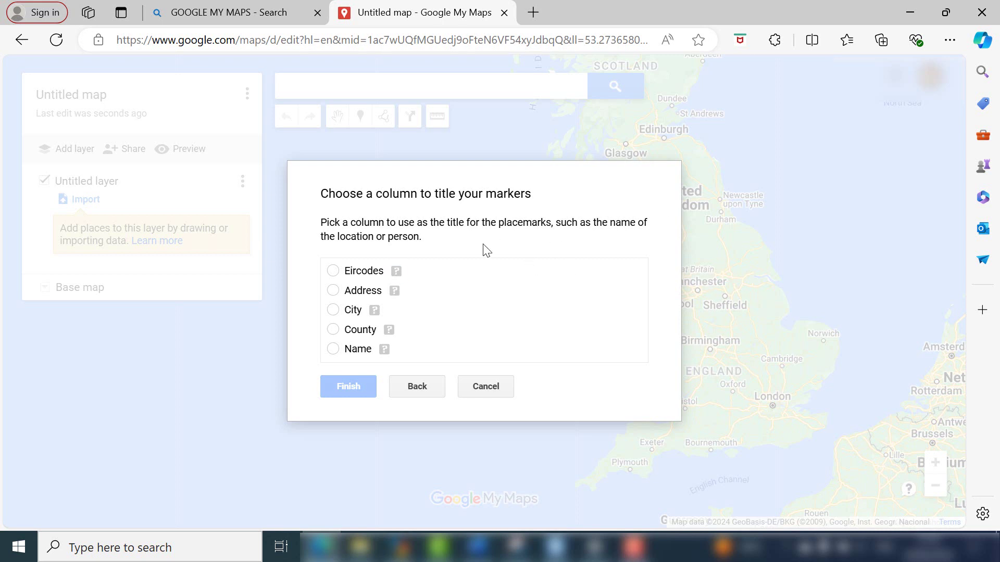
click(360, 275)
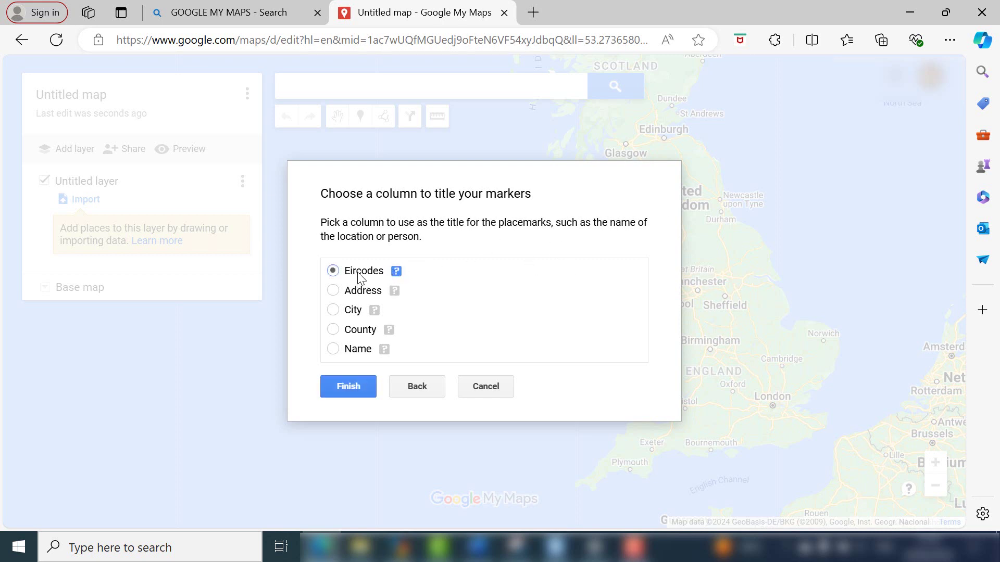
click(361, 389)
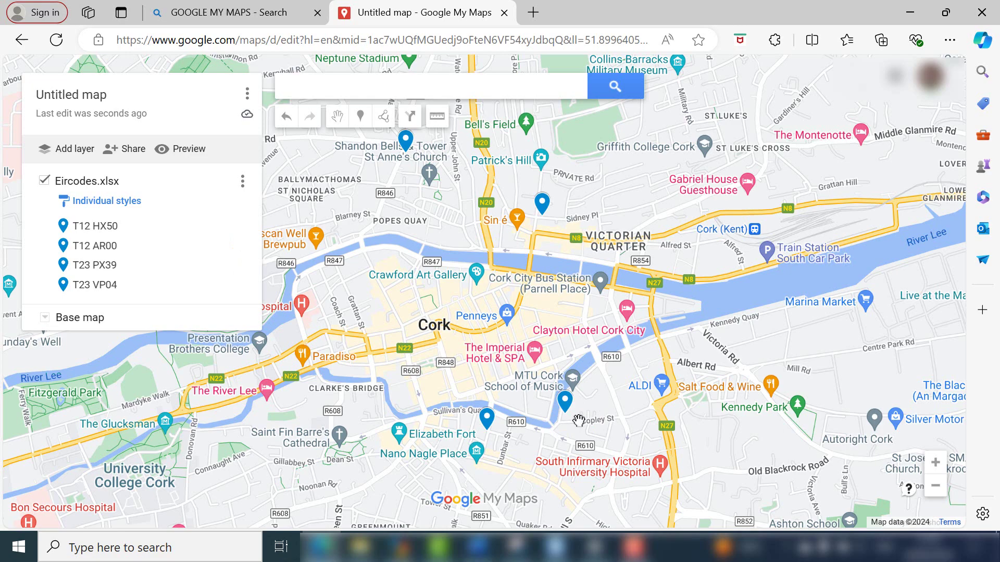
- Set the base map to the tan terrain style after briefly trying Satellite
scroll(576, 421, down, 5)
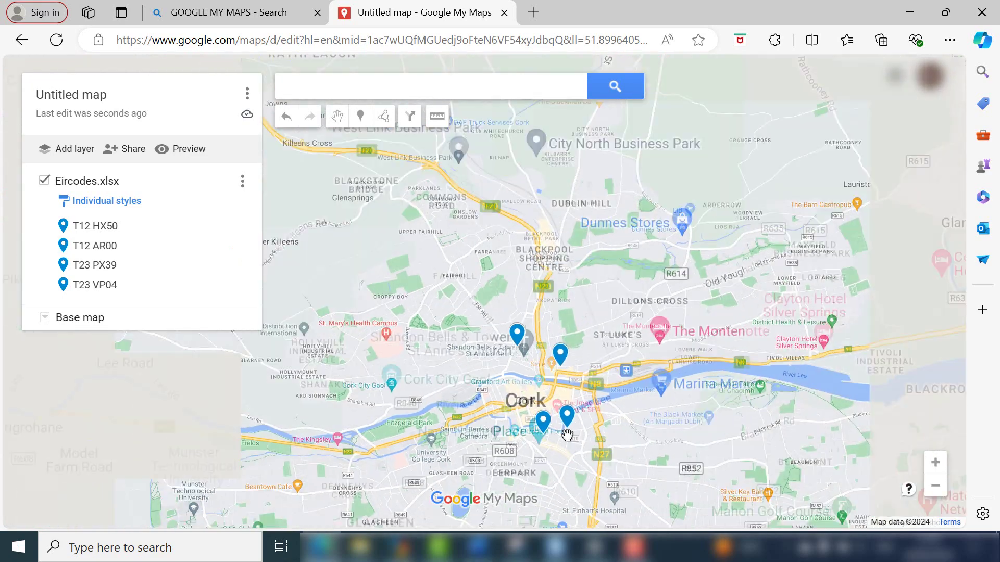
scroll(612, 435, down, 3)
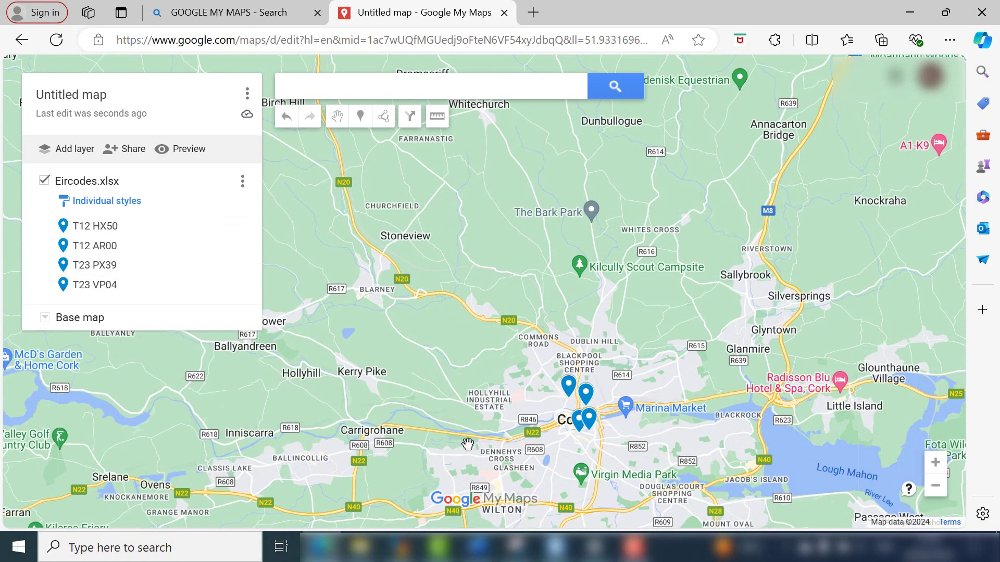
scroll(468, 443, up, 2)
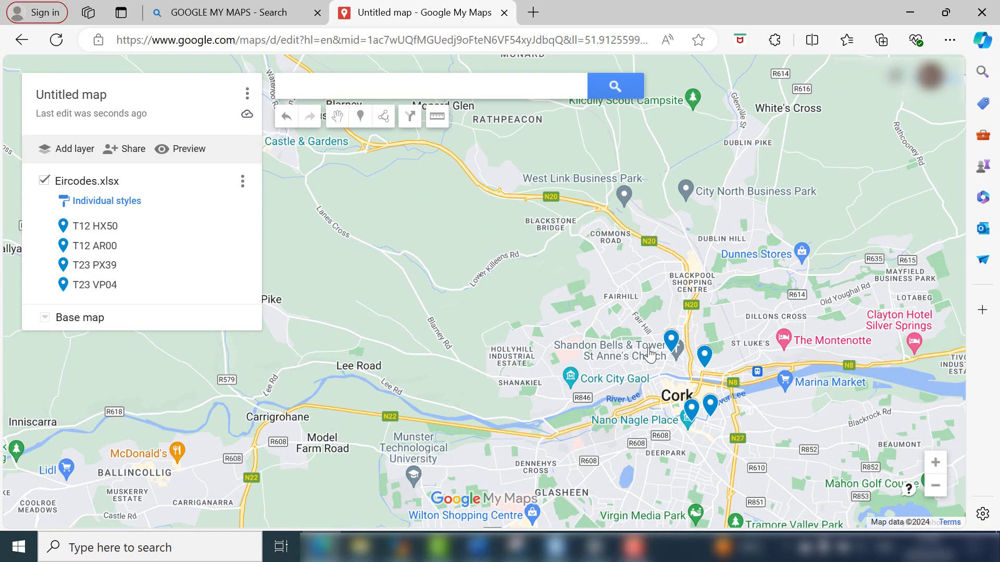
drag(416, 411, 371, 382)
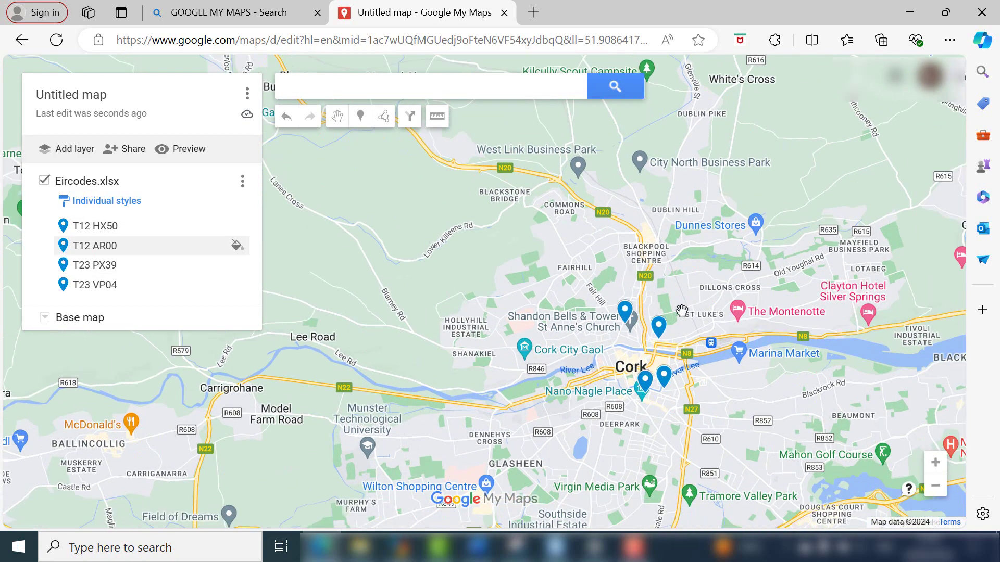
click(44, 319)
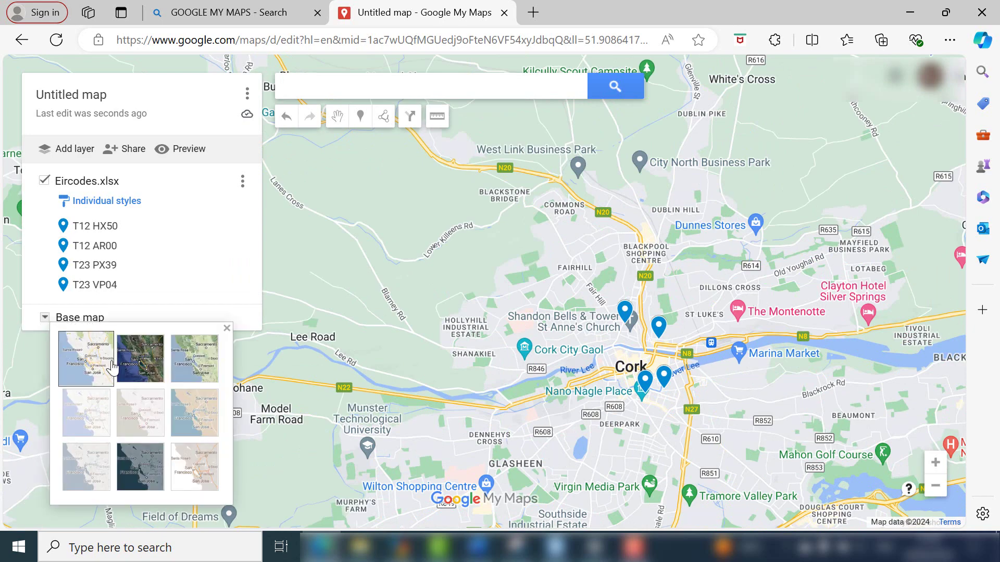
click(143, 367)
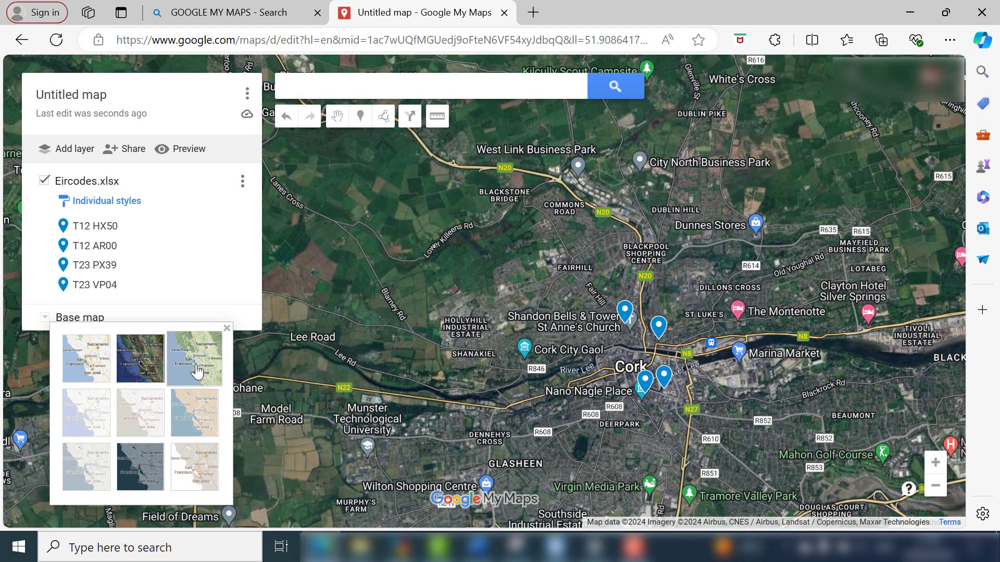
click(203, 417)
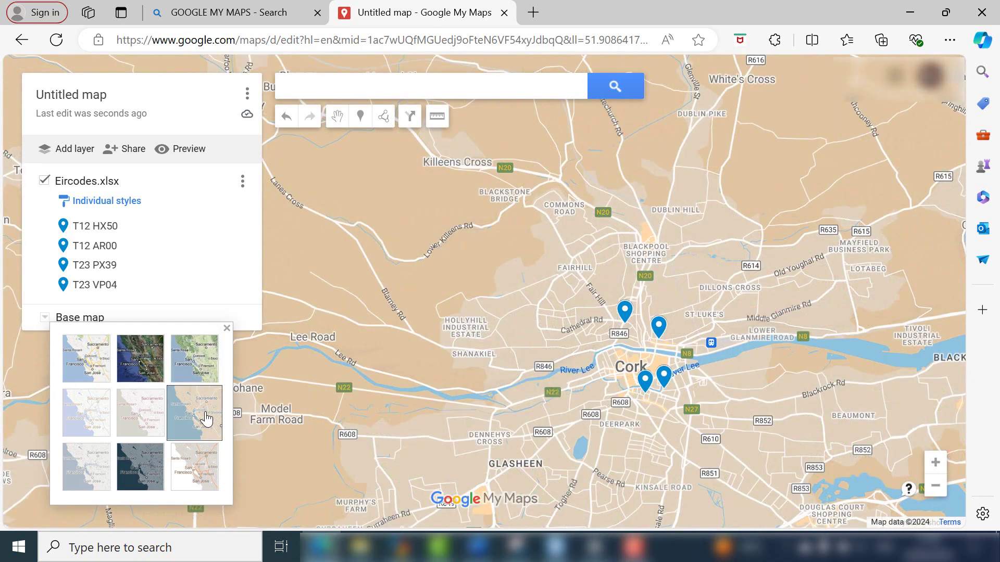
click(508, 427)
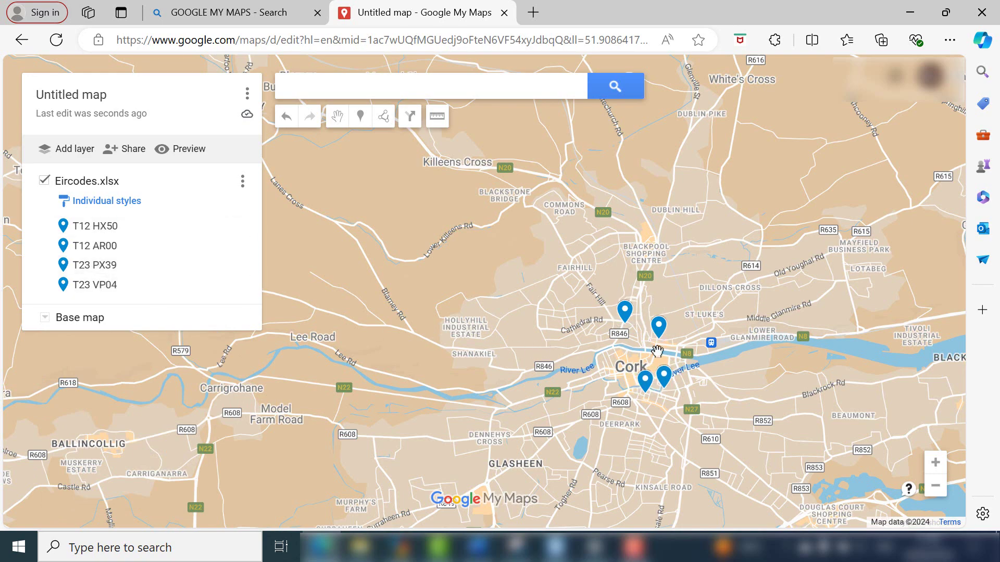
scroll(566, 381, up, 1)
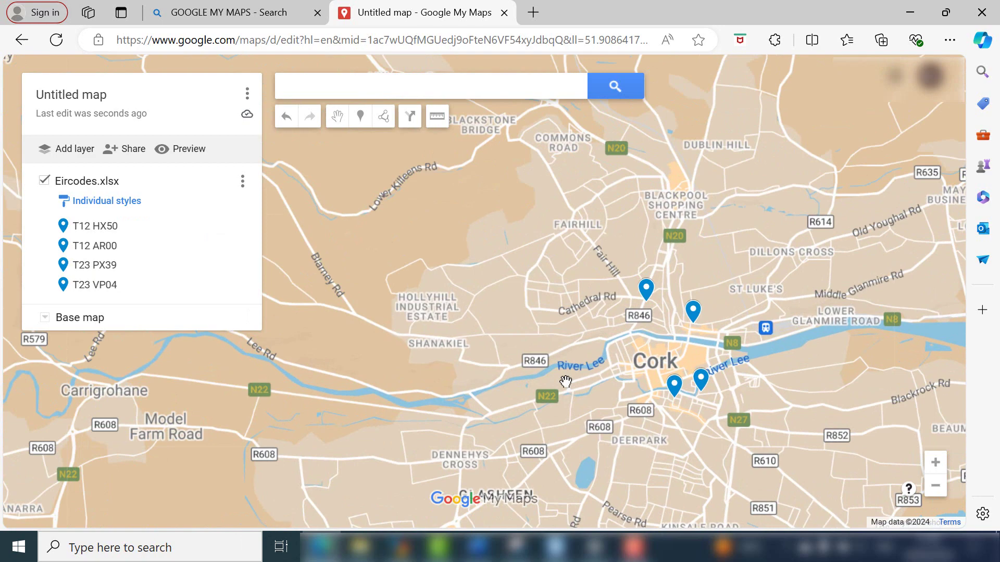
scroll(566, 381, up, 1)
scroll(499, 251, up, 1)
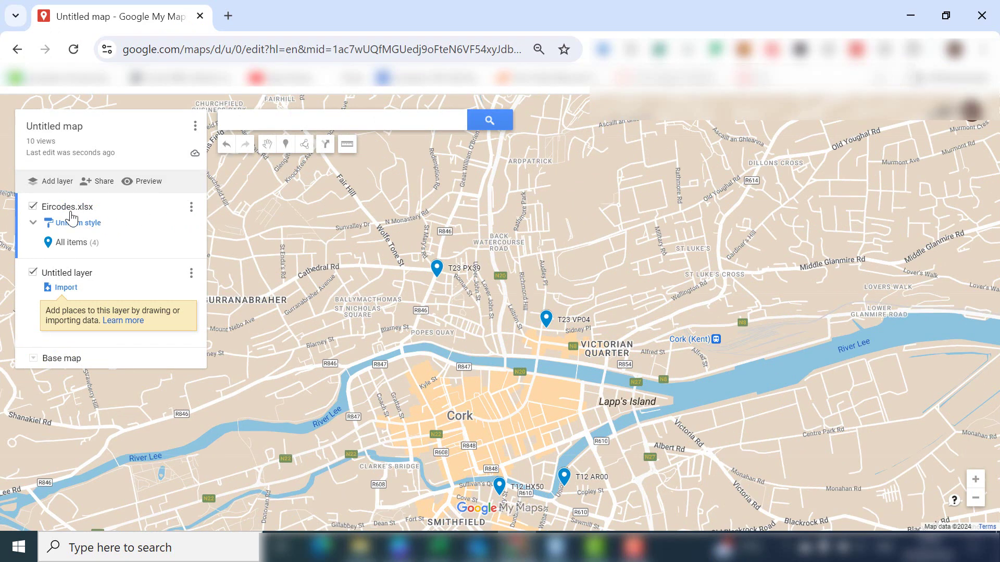
- Group the Eircodes.xlsx layer's places by Sequence of numbers
click(53, 226)
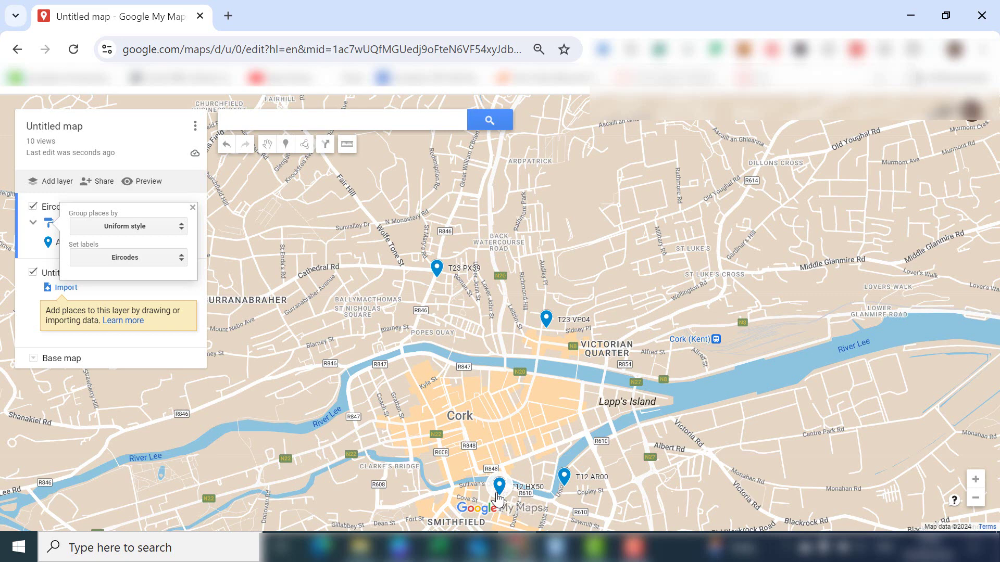
click(174, 232)
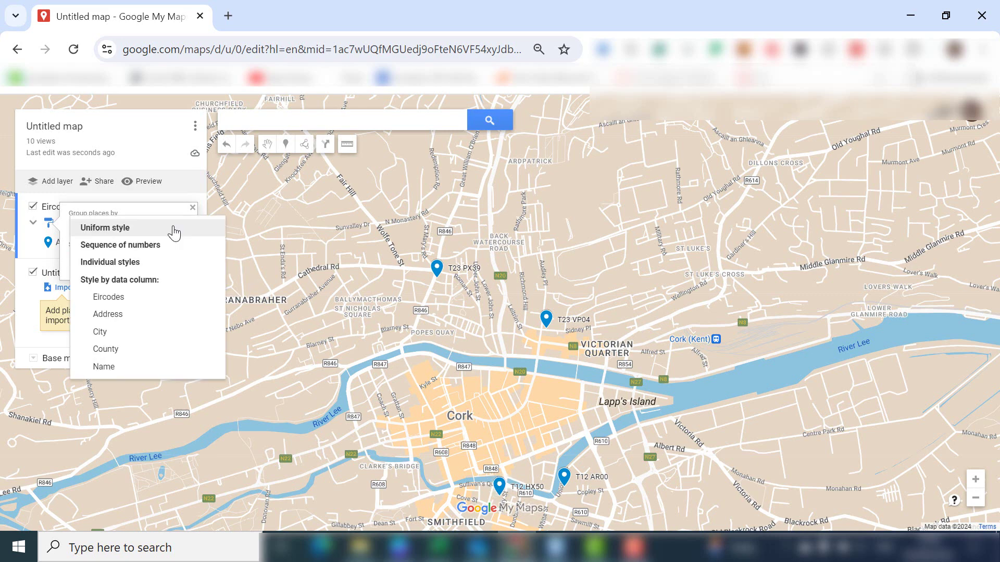
click(167, 246)
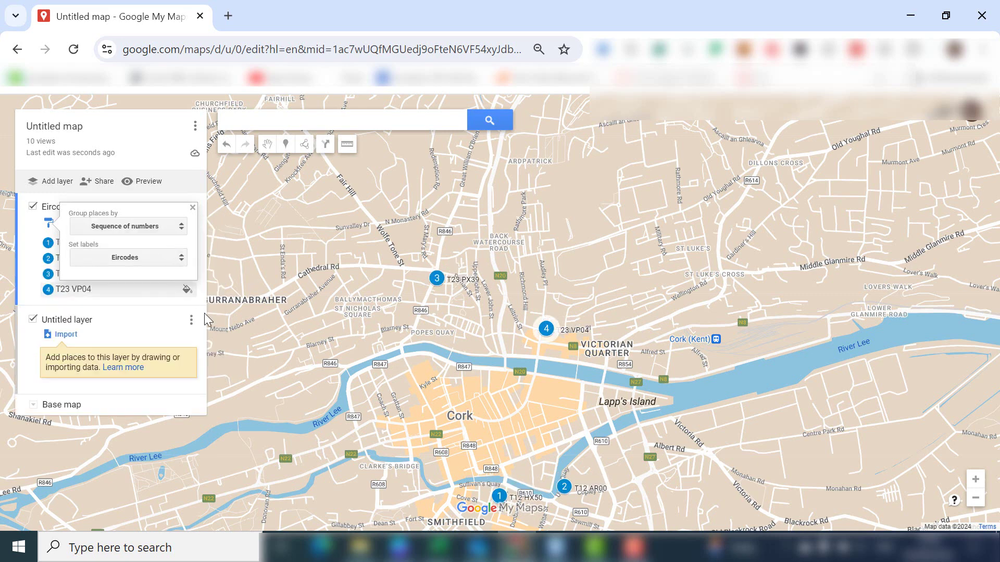
click(446, 303)
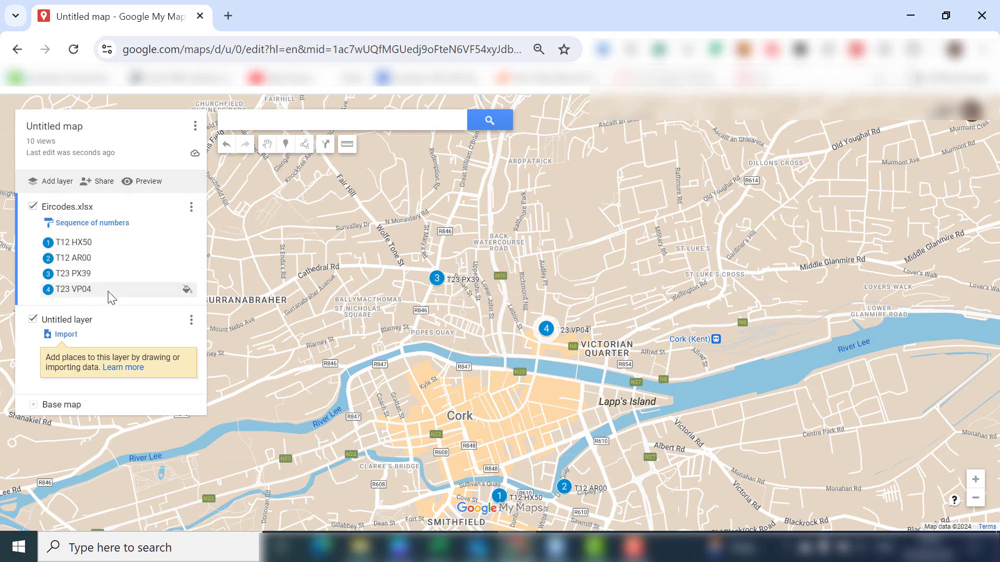
- Set the layer's marker labels to the Name column
click(114, 223)
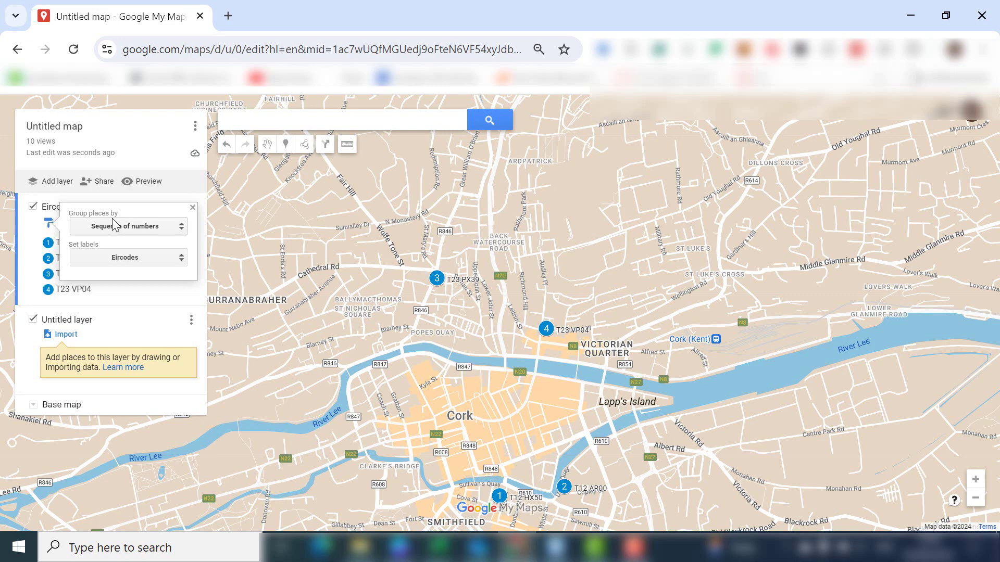
click(160, 259)
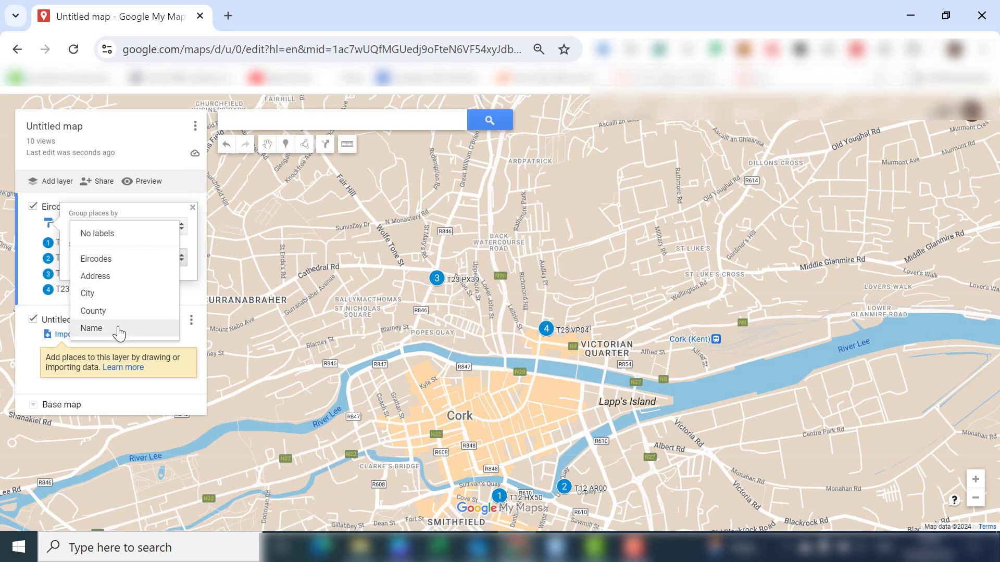
click(118, 328)
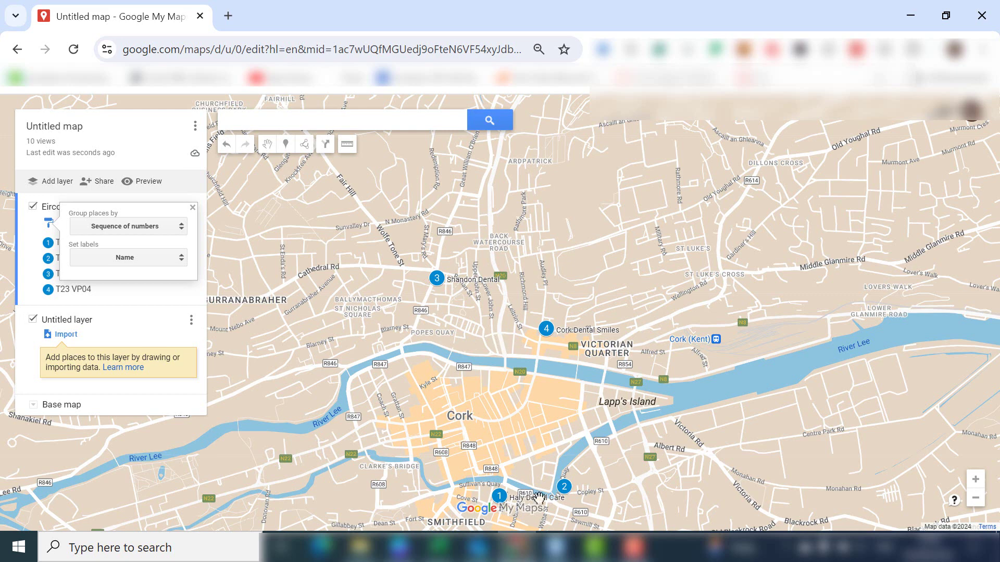
click(192, 208)
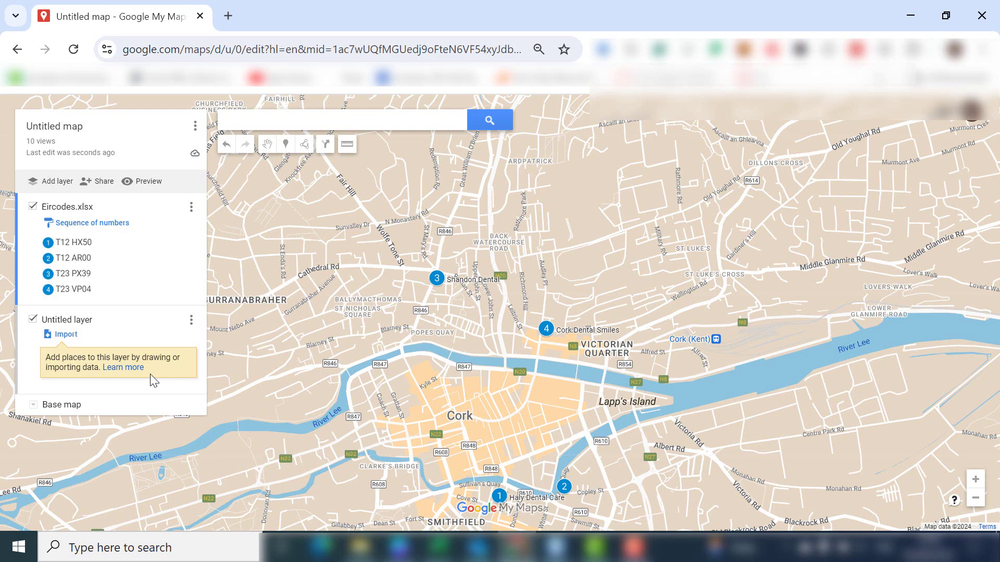
- Choose the Mono City base map and recentre the view on the dental markers
click(33, 405)
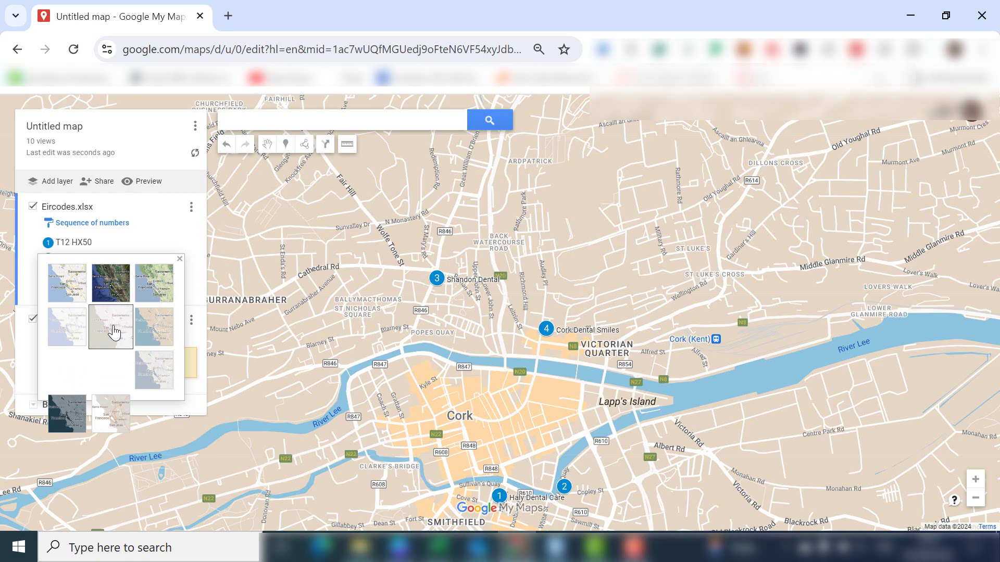
click(112, 329)
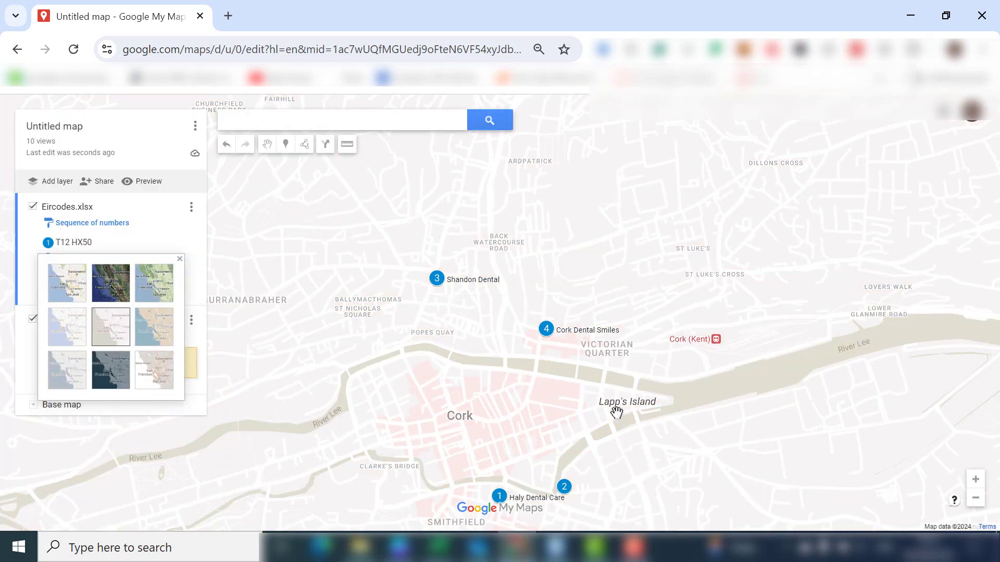
scroll(550, 343, down, 1)
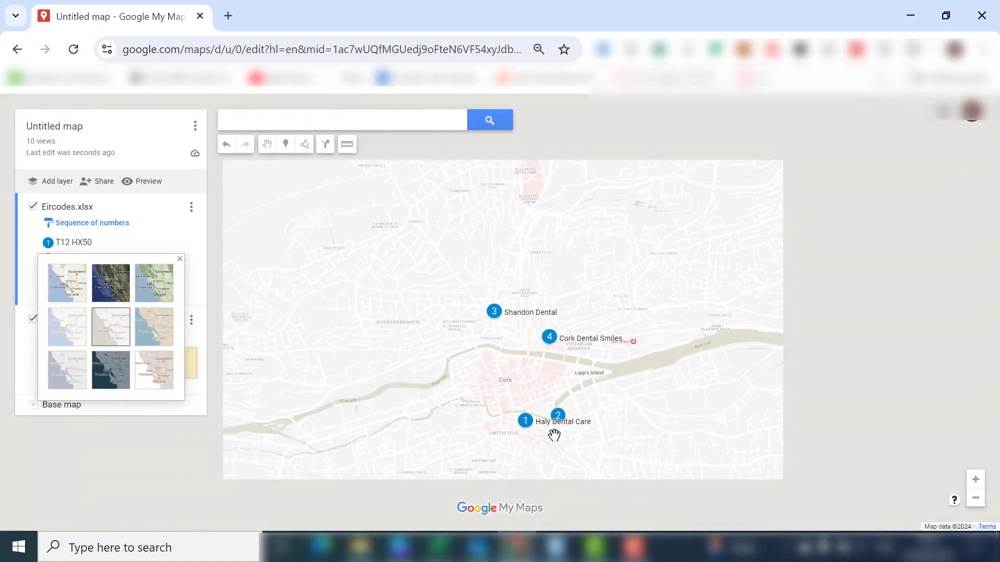
scroll(557, 448, up, 2)
drag(563, 415, 577, 434)
scroll(578, 434, down, 1)
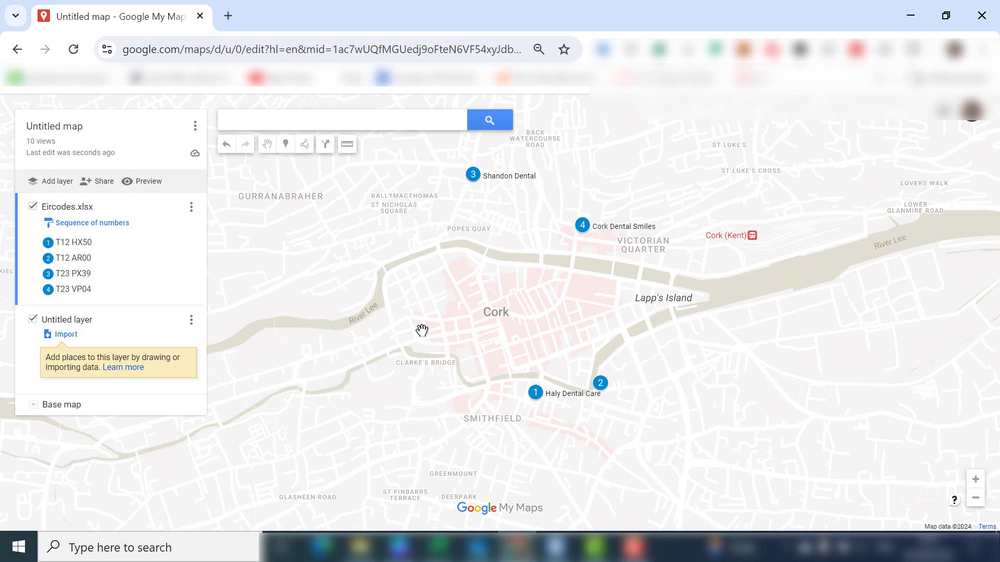
- Set the layer's Group places by option to Individual styles
click(93, 225)
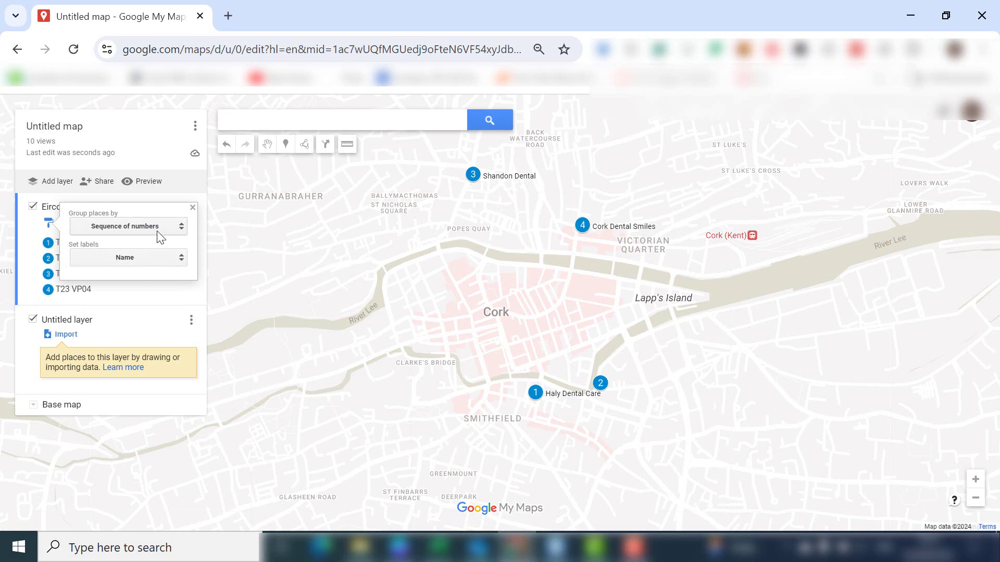
click(180, 225)
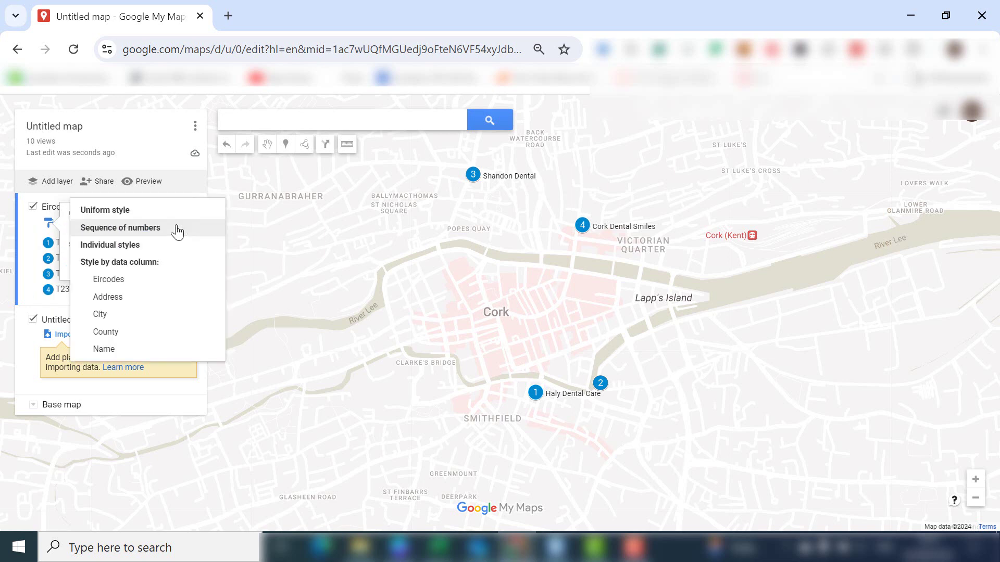
click(166, 246)
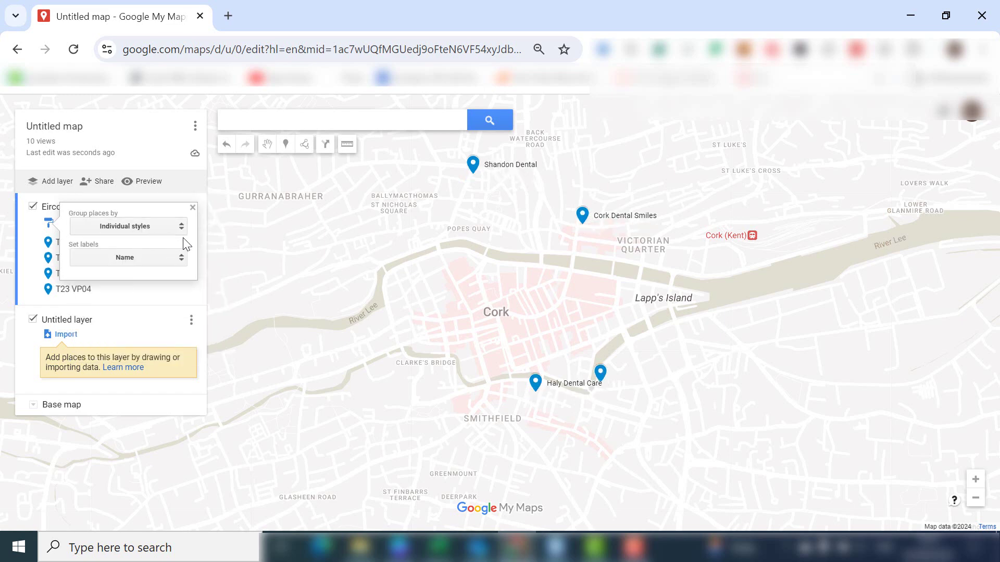
- Colour the Shandon Dental marker purple, after trying green and blue
click(473, 166)
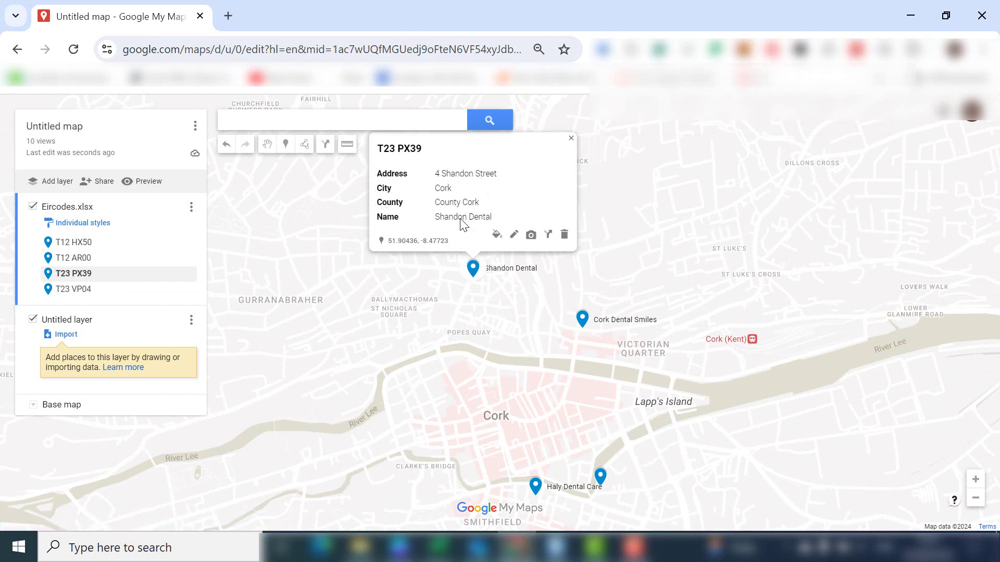
mouse_move(457, 241)
mouse_down()
mouse_move(420, 243)
mouse_move(454, 240)
mouse_up()
click(498, 237)
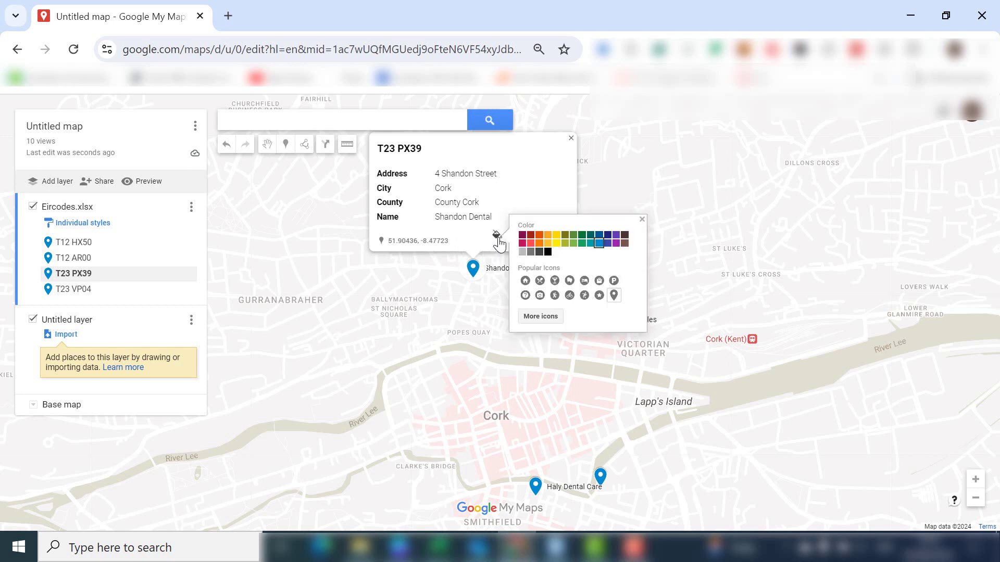
click(583, 243)
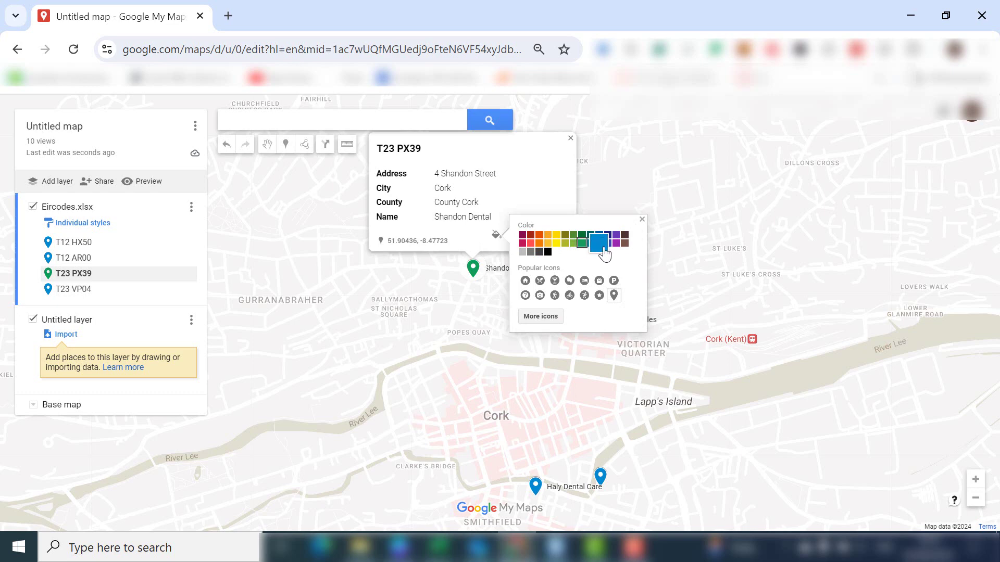
click(599, 243)
click(621, 248)
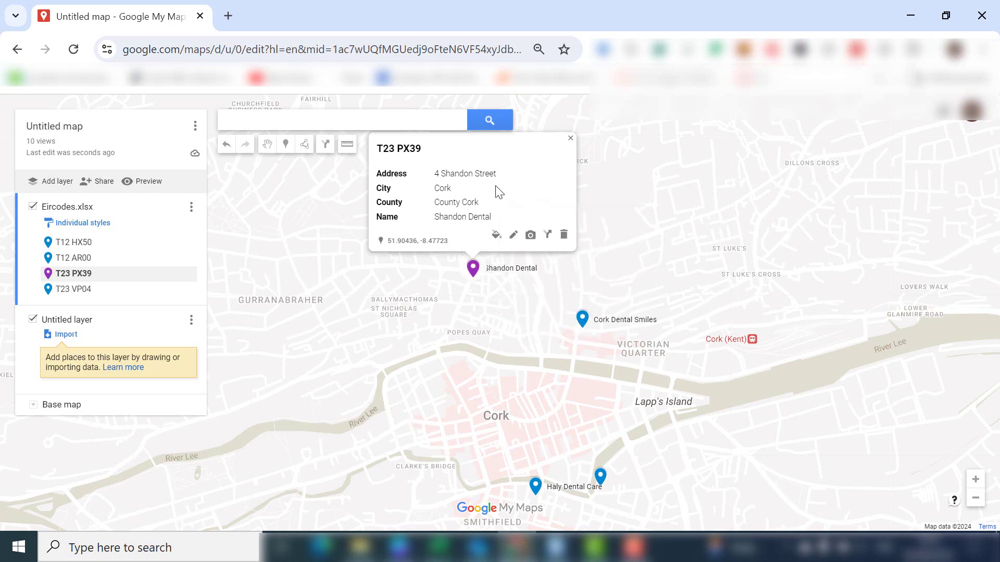
- Open and cancel the place's edit form and image chooser without changes
click(513, 235)
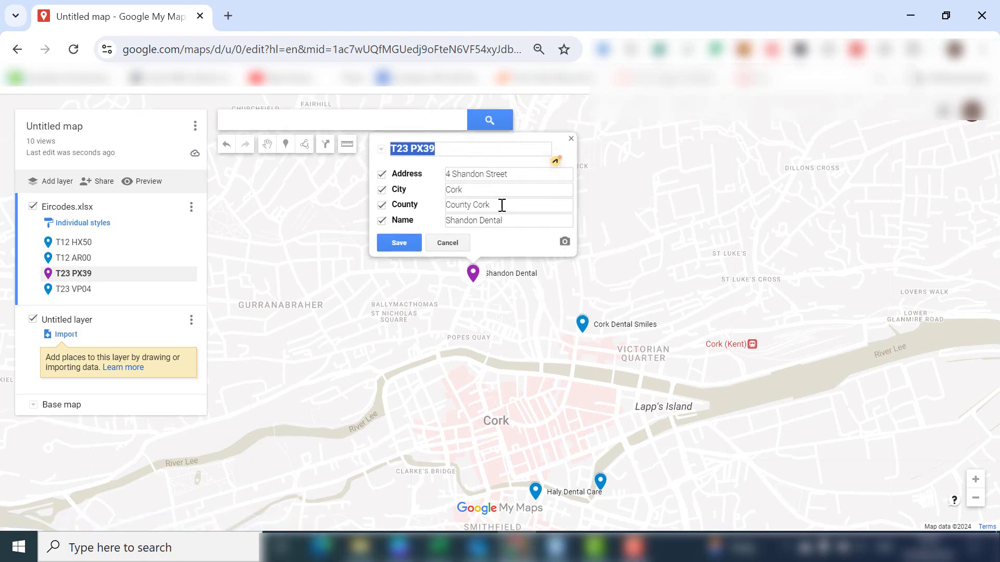
click(456, 253)
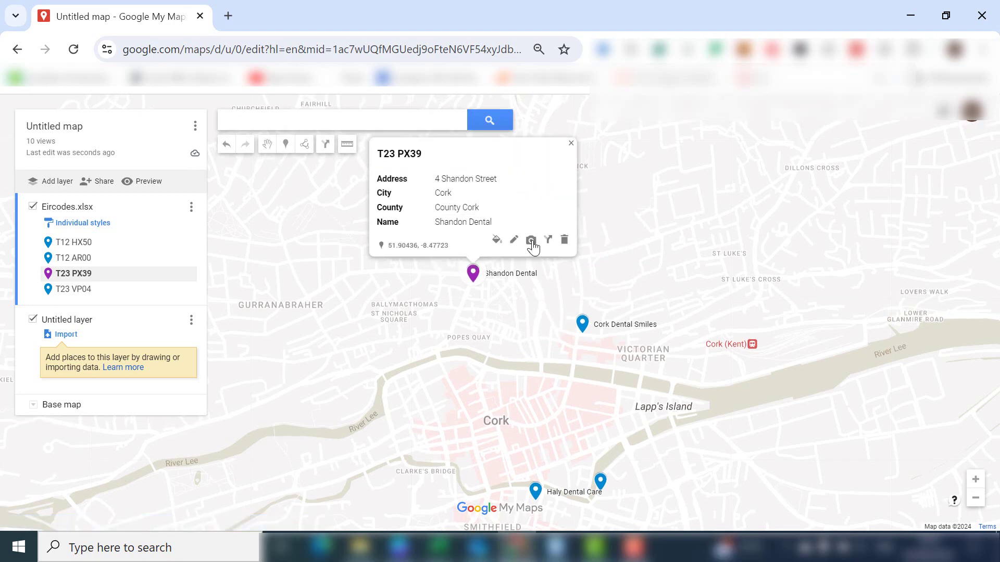
click(531, 242)
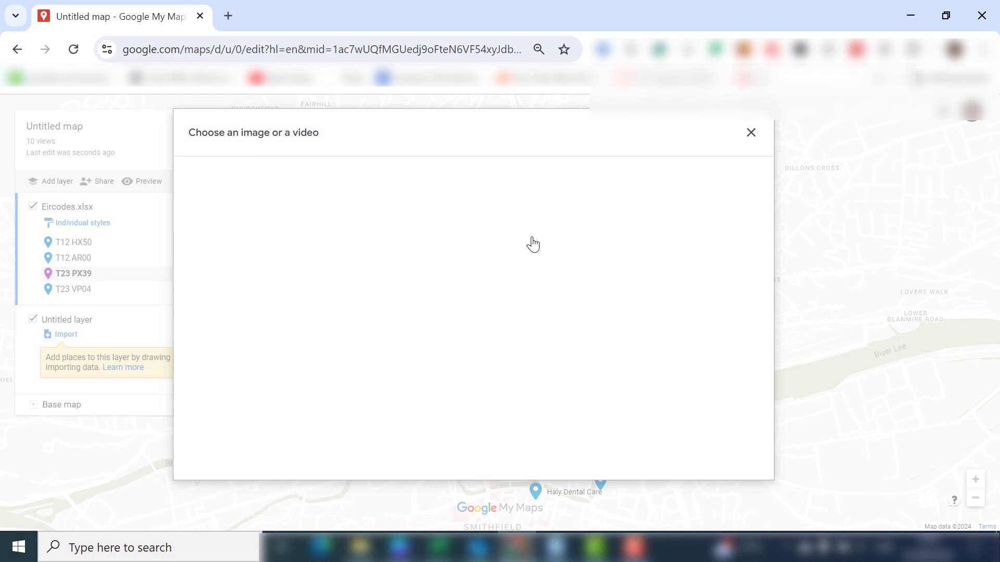
click(751, 134)
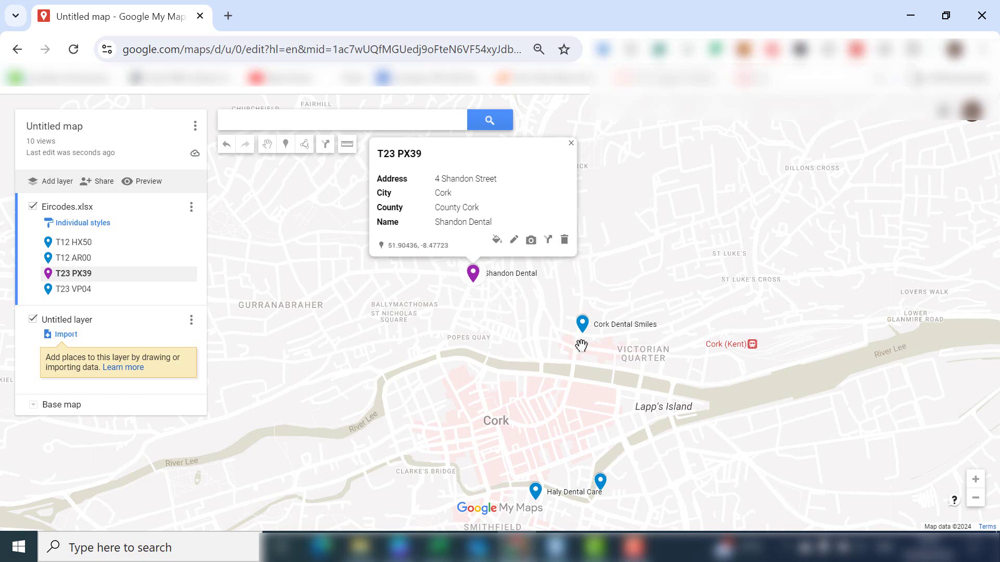
- Search the icon library for 'tooth' and apply the tooth icon to the Shandon Dental marker
click(599, 491)
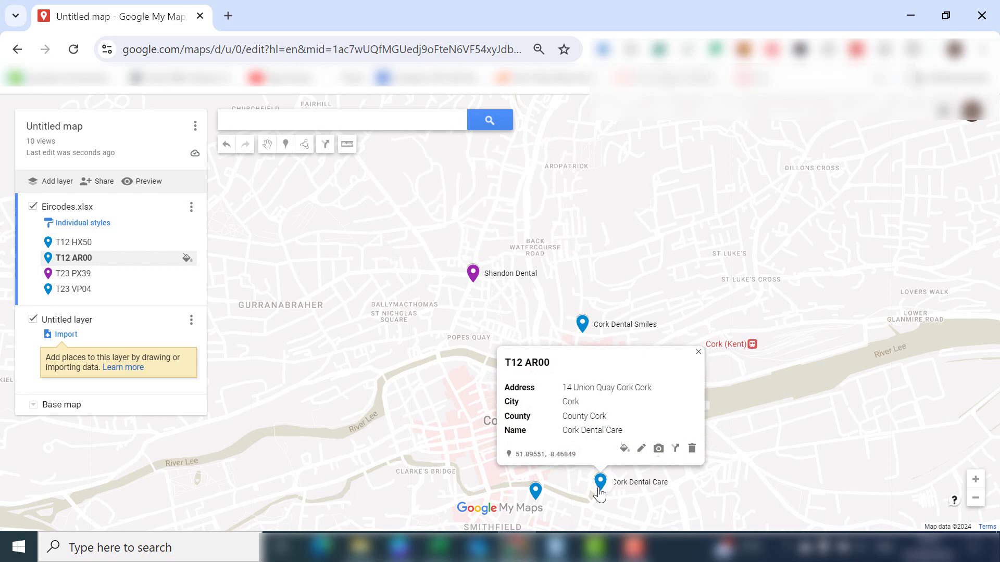
click(473, 275)
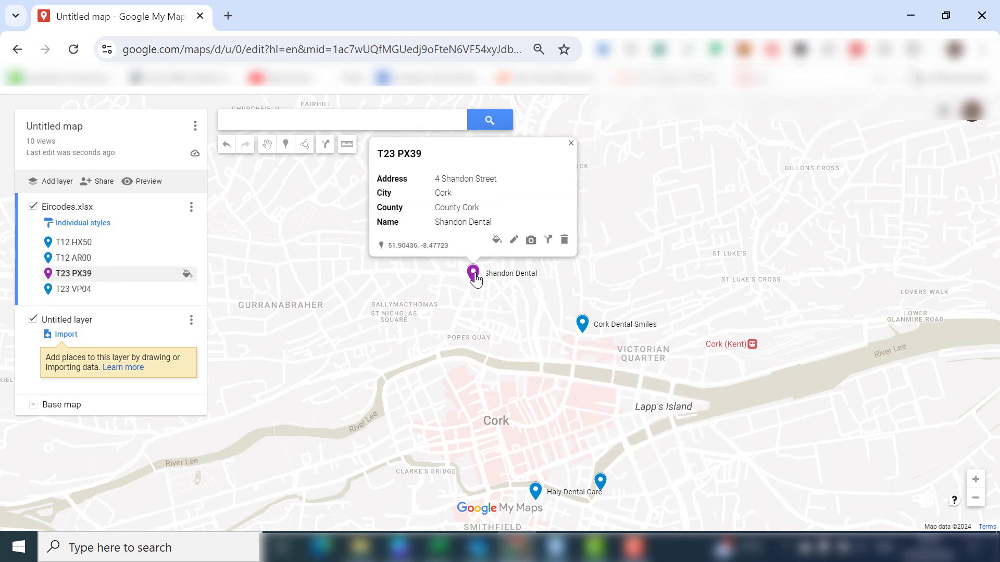
click(497, 241)
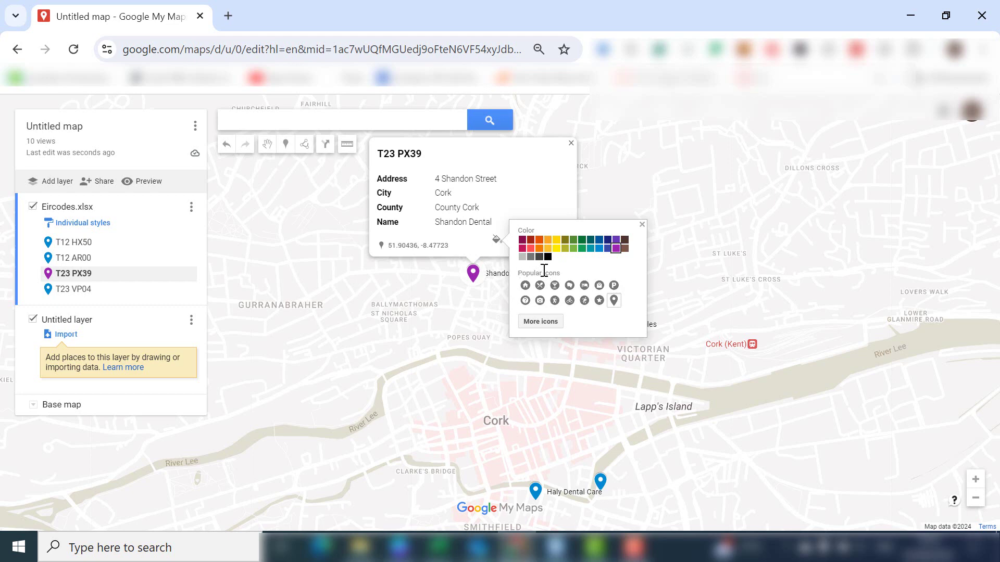
click(554, 323)
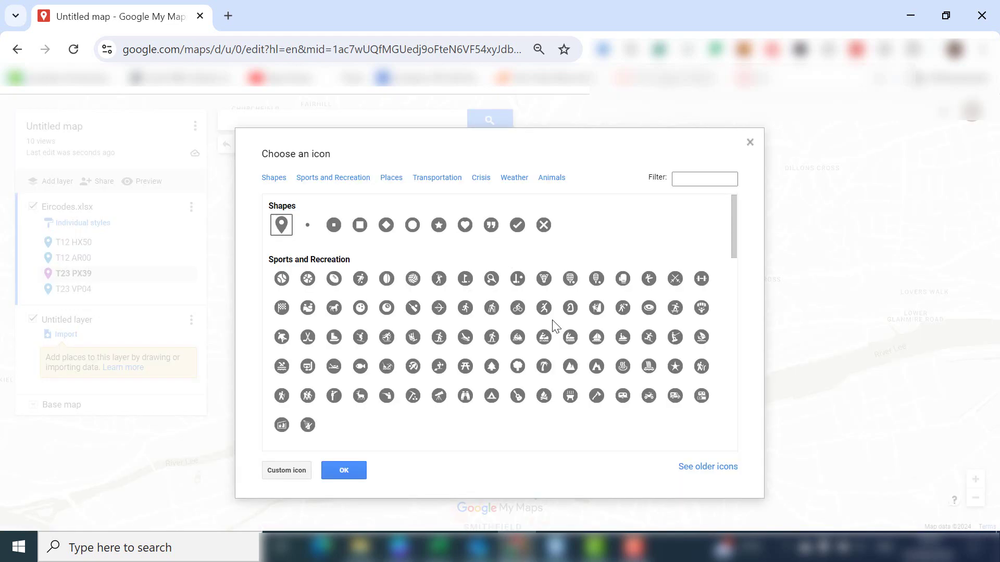
click(692, 178)
text(tooth)
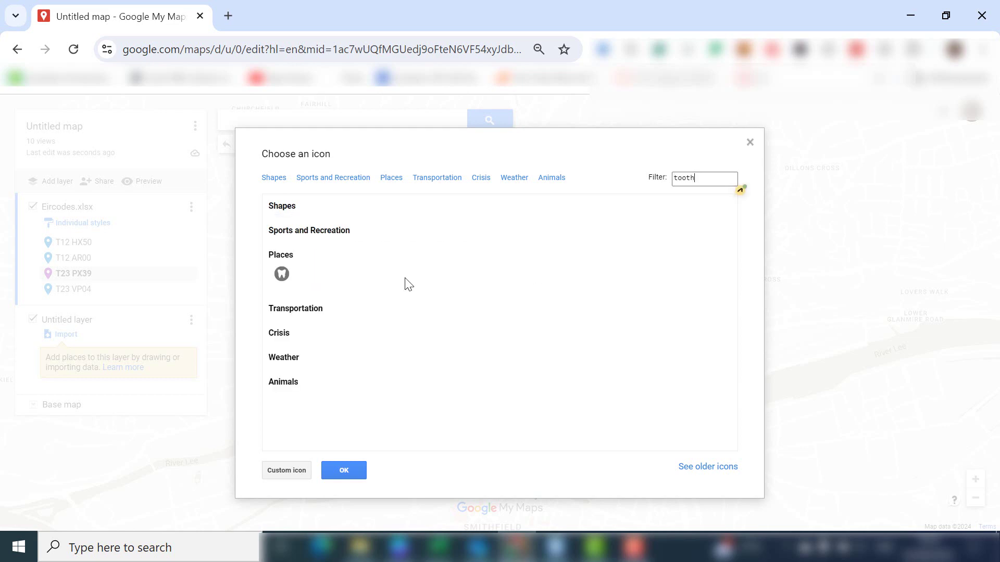
click(281, 274)
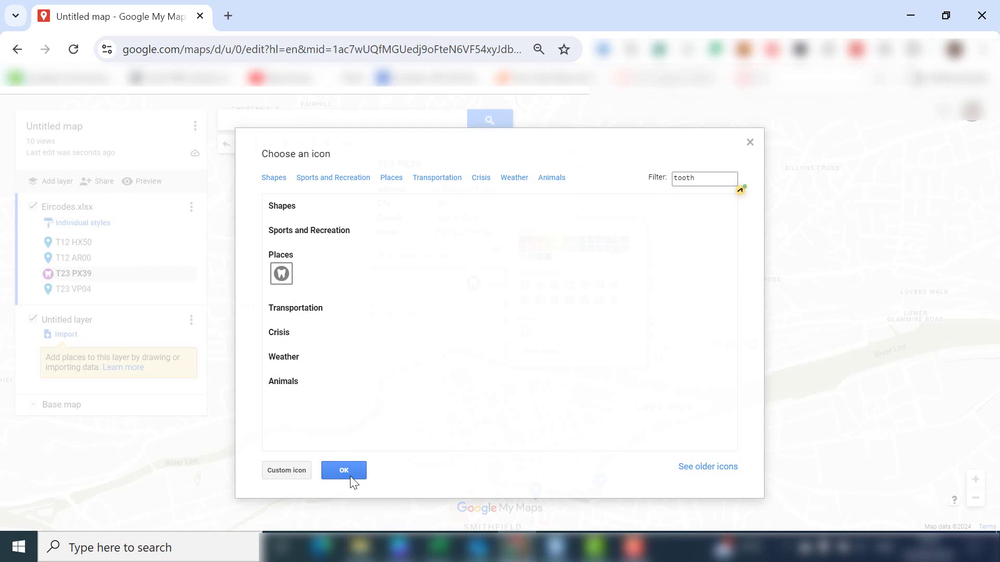
click(348, 472)
click(508, 311)
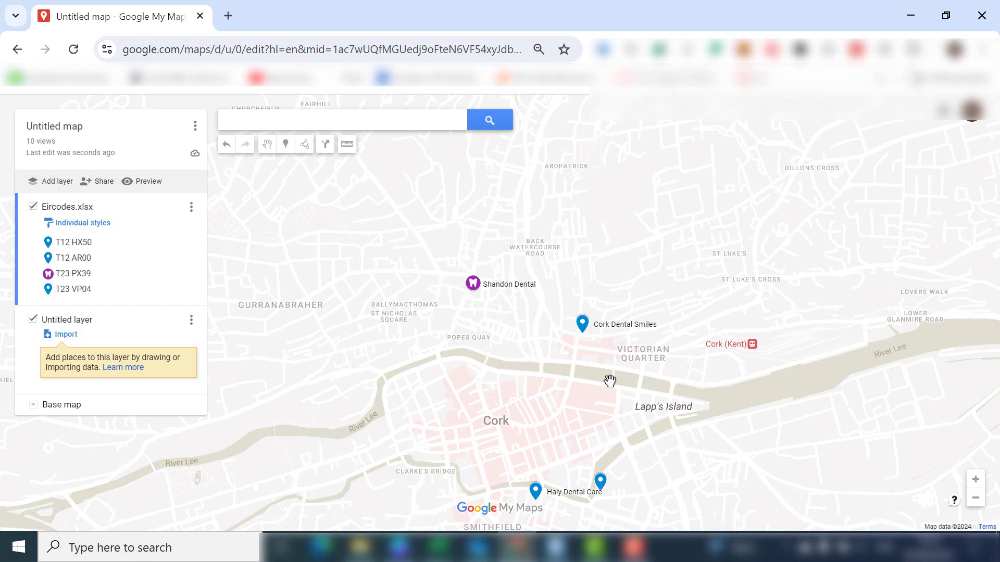
click(582, 325)
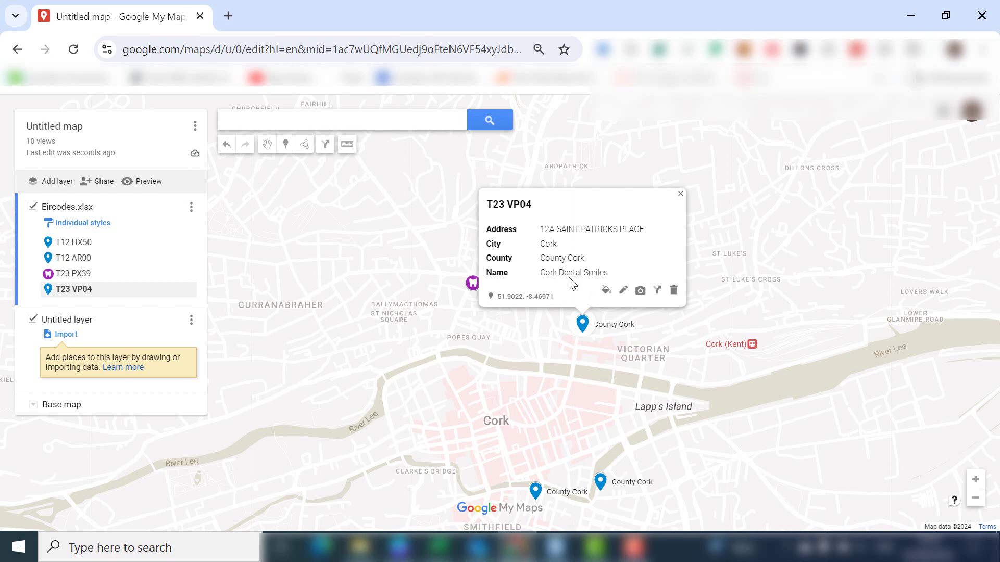
click(680, 194)
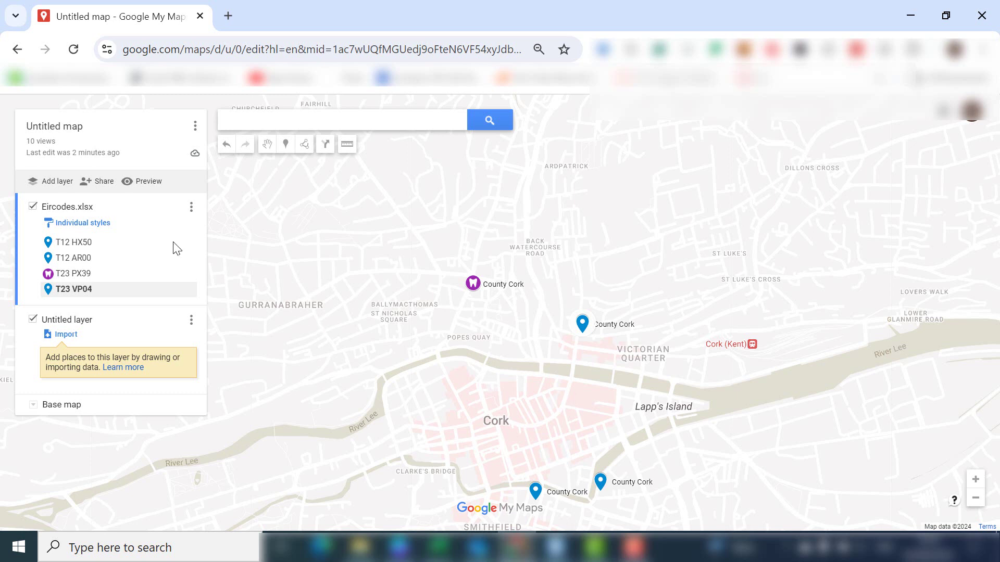
- Add a blank fifth row to the Eircodes.xlsx layer's data table
click(191, 208)
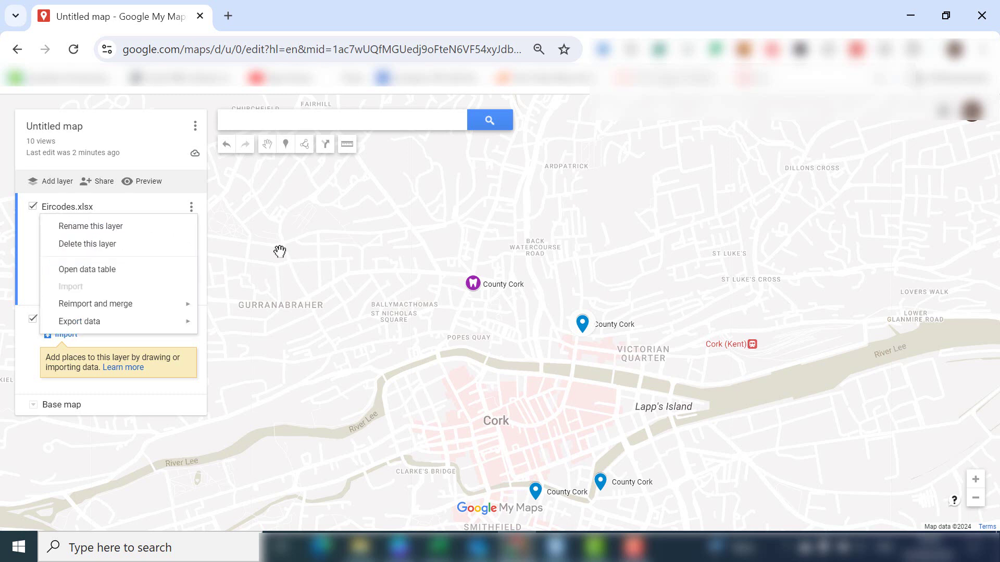
click(279, 253)
click(193, 210)
click(133, 270)
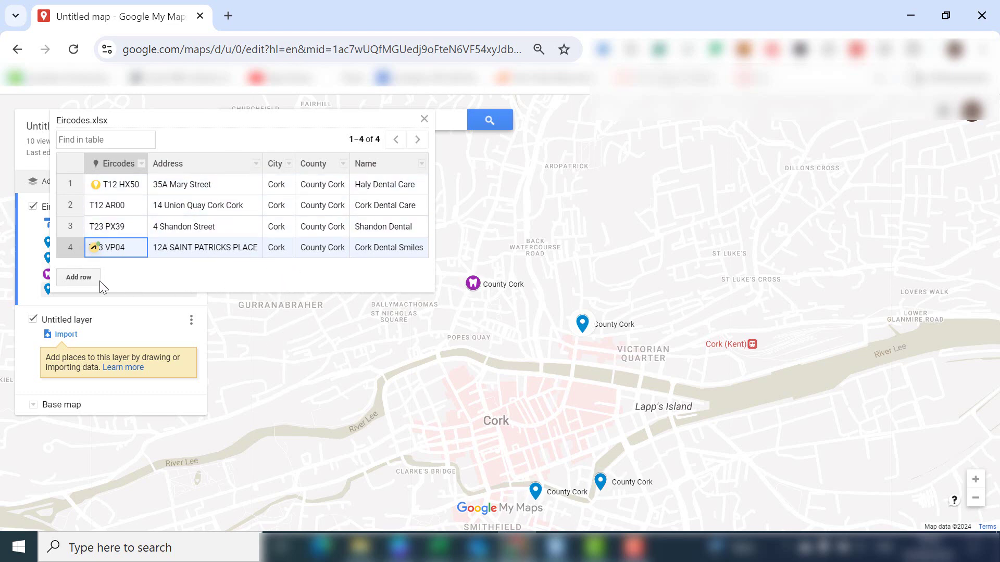
click(79, 277)
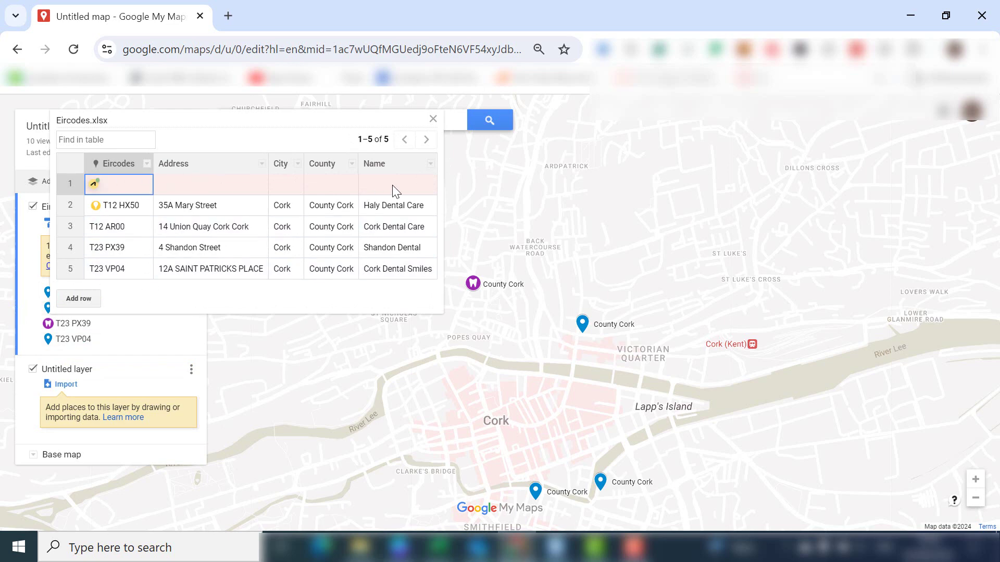
click(433, 120)
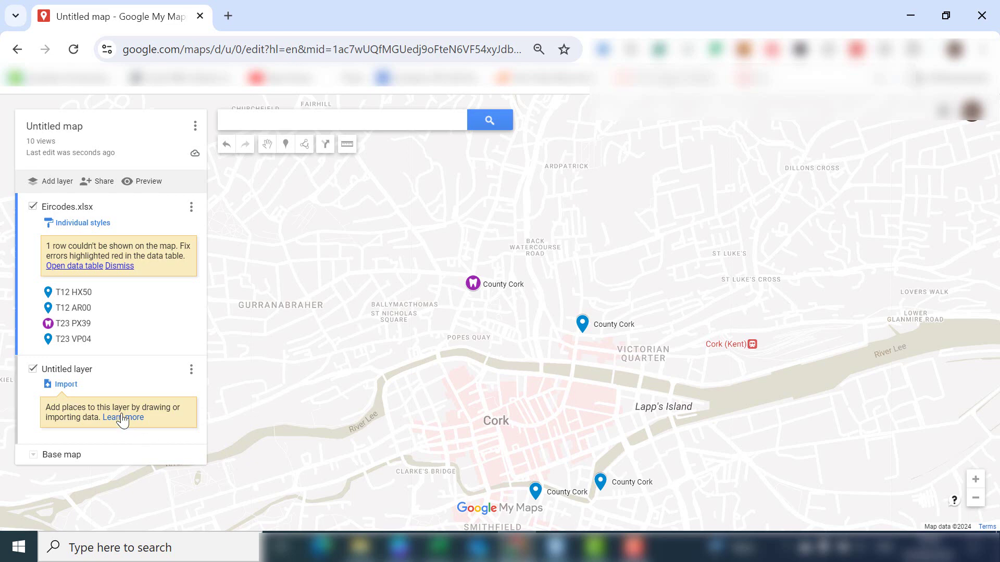
- Upload Eircodes.1.xlsx from the computer into the untitled layer
click(66, 386)
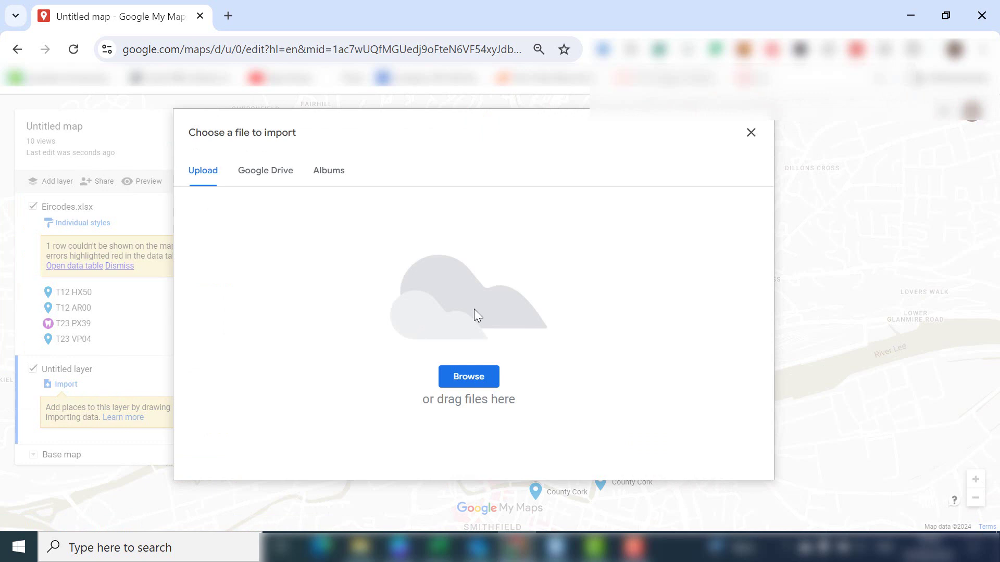
click(472, 383)
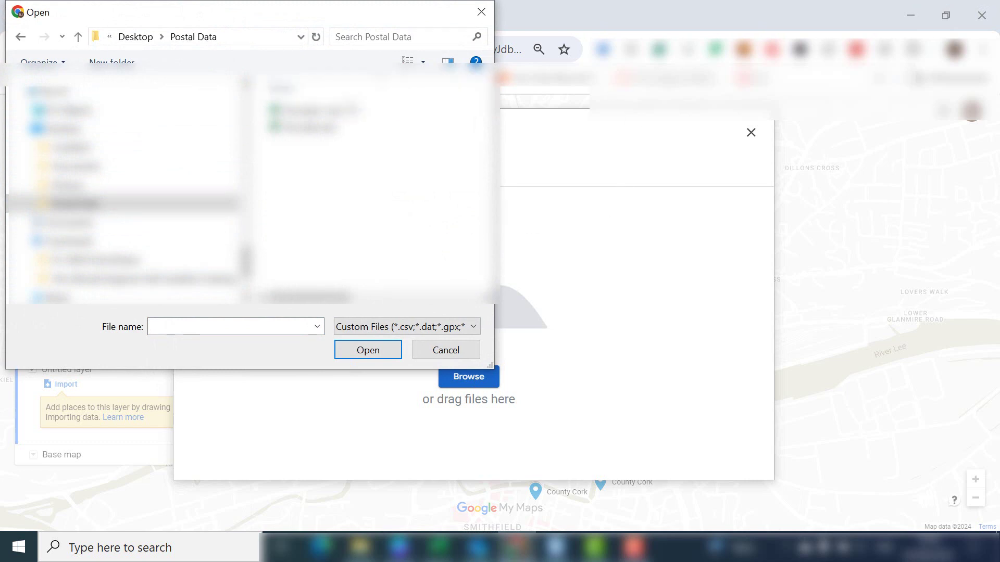
click(312, 111)
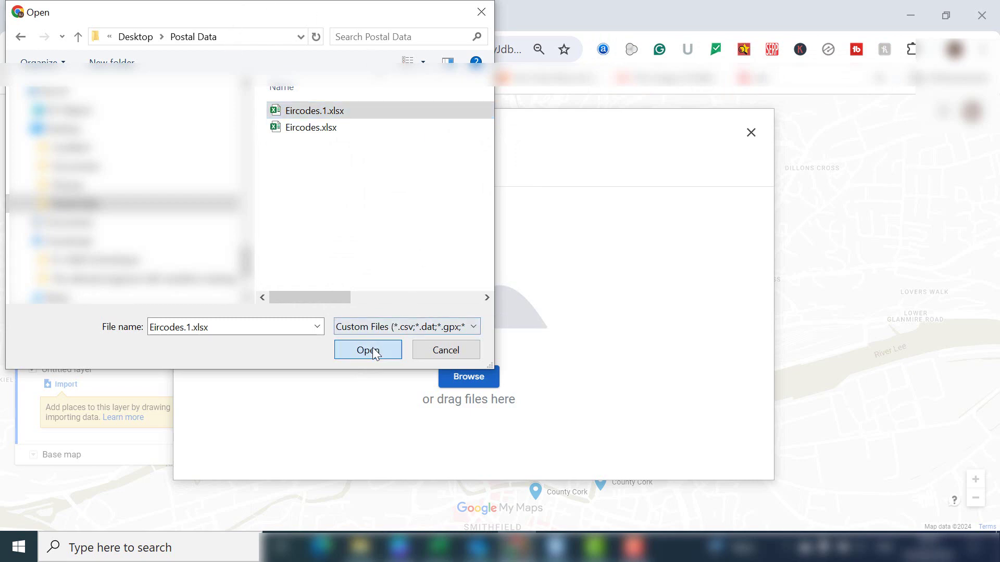
click(373, 347)
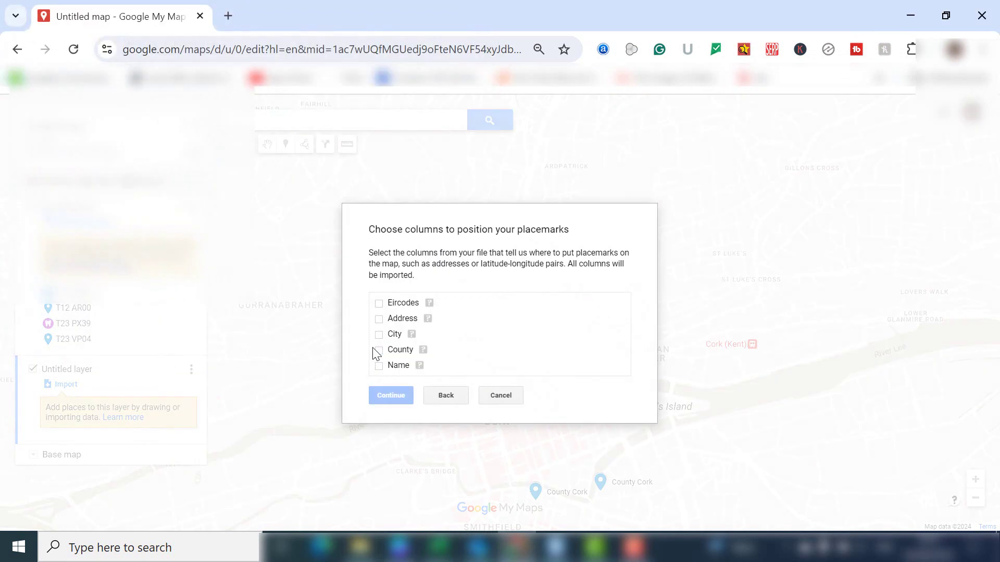
- Place and title the imported markers by the Eircodes column, finishing the import
click(379, 304)
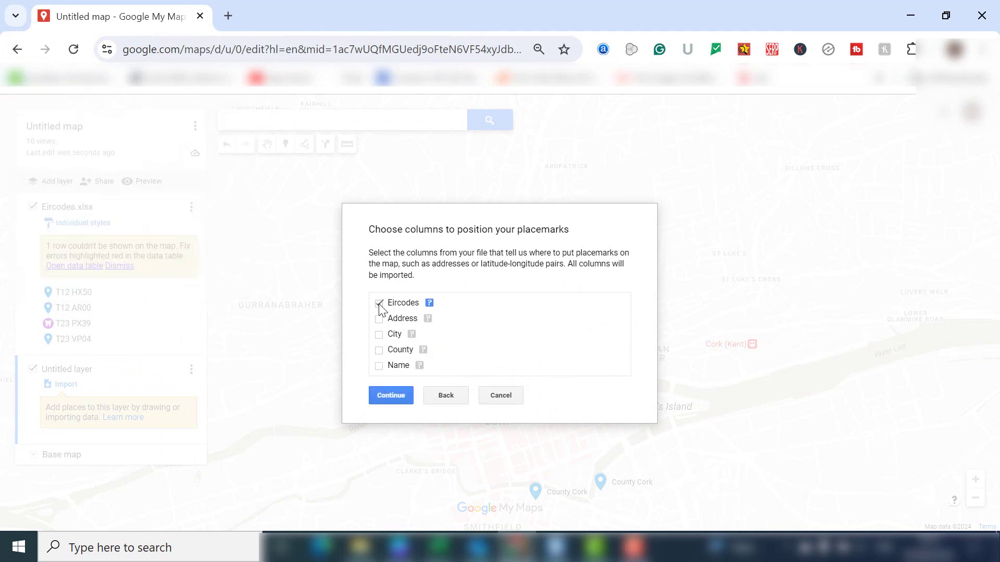
click(403, 398)
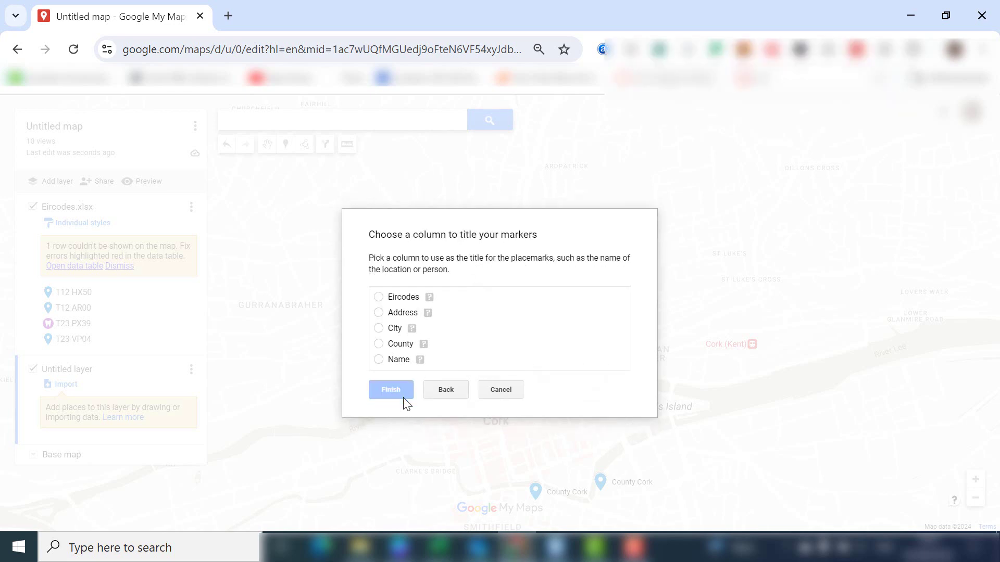
click(378, 297)
click(393, 388)
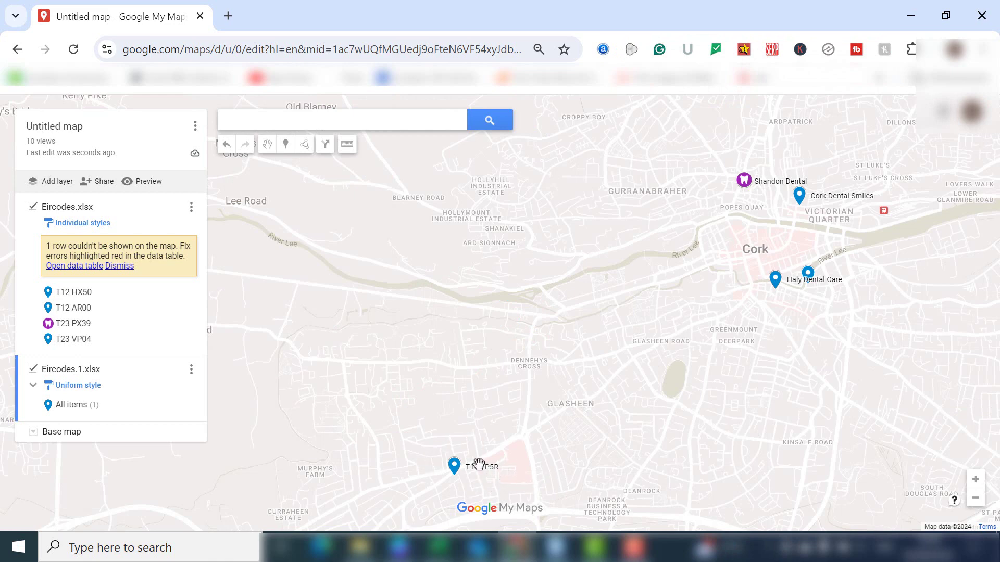
- Label the Eircodes.1.xlsx layer's markers by the practice Name column
click(78, 385)
click(147, 420)
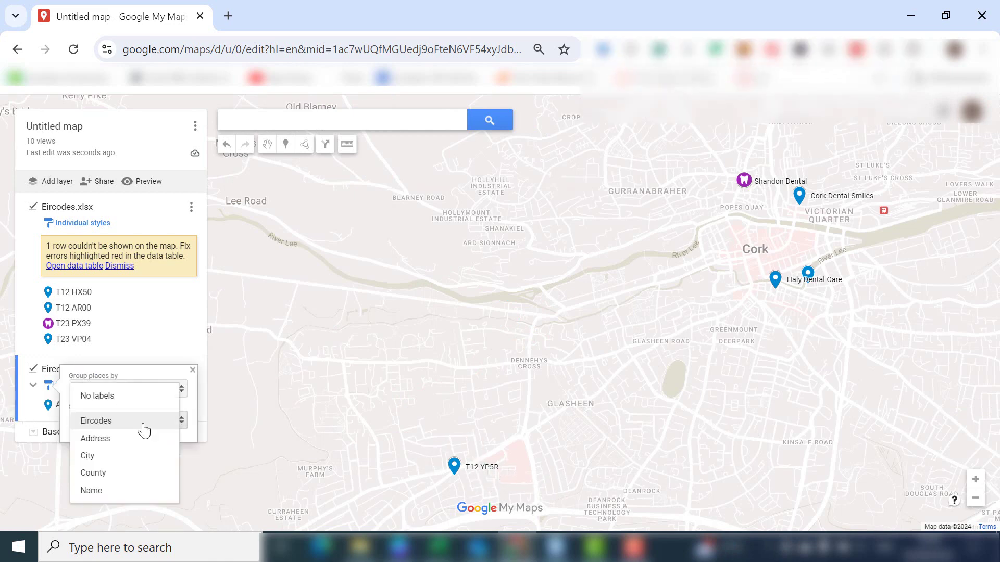
click(140, 492)
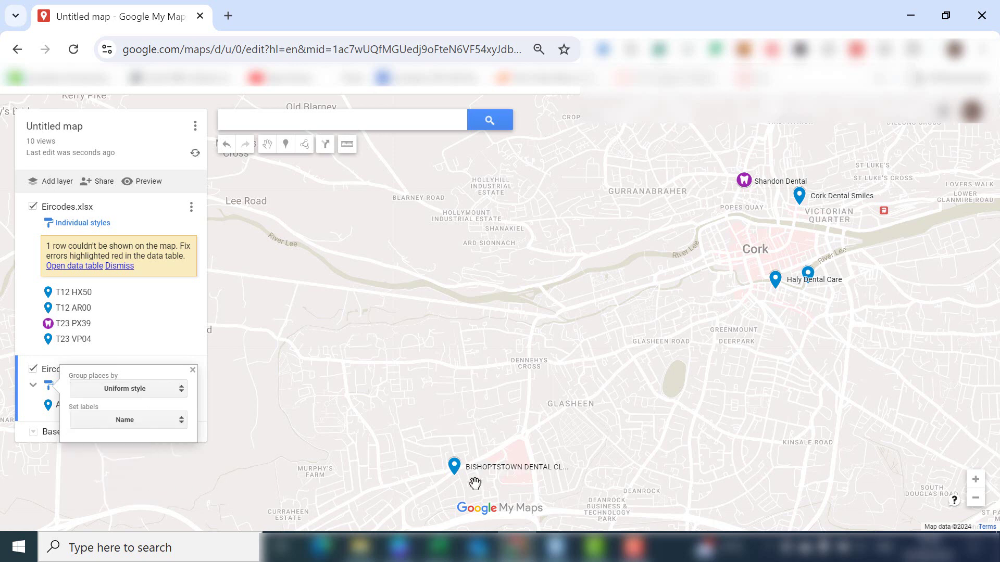
click(552, 471)
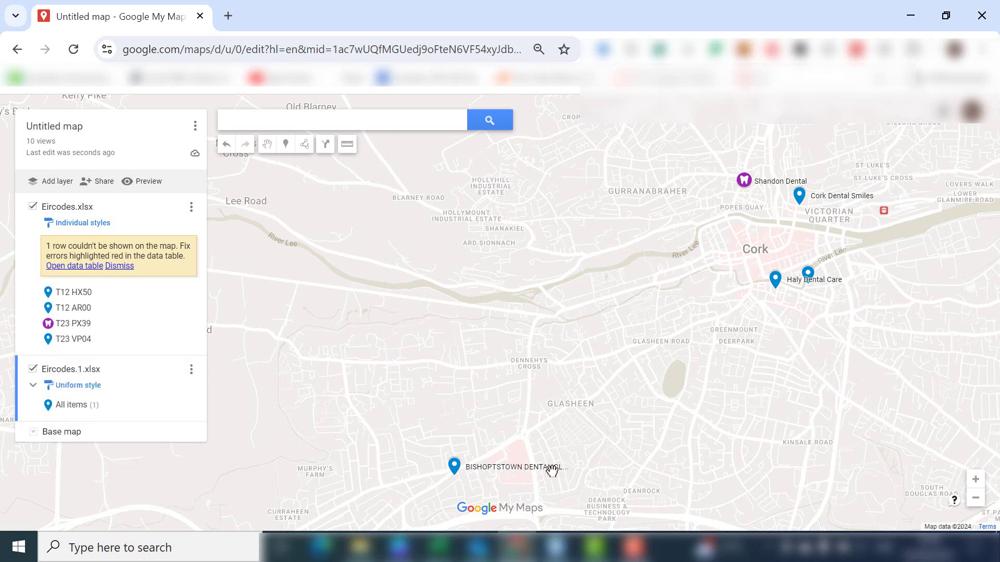
- Give the Bishopstown Dental Clinic marker a tooth icon, then zoom out
click(454, 465)
click(483, 433)
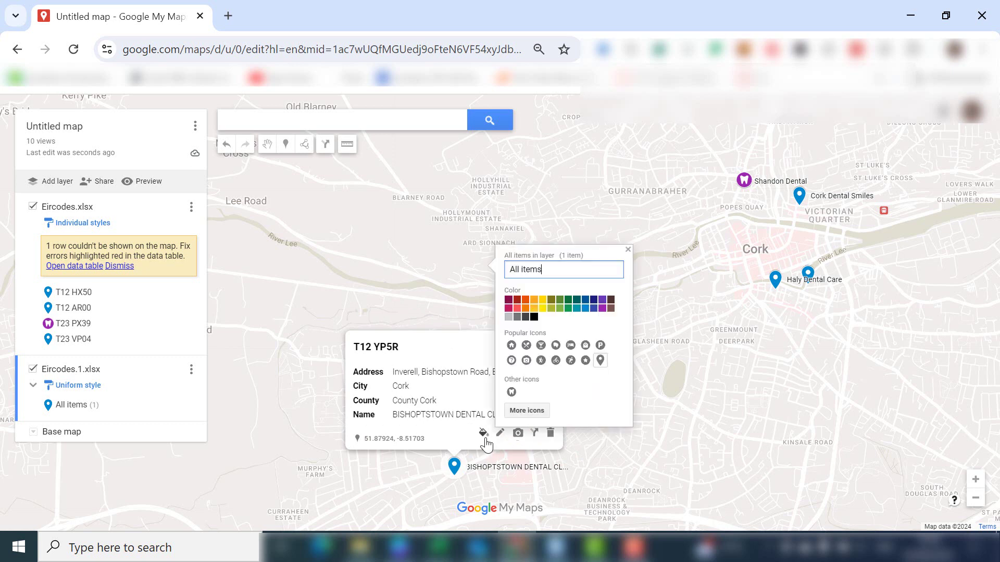
click(511, 391)
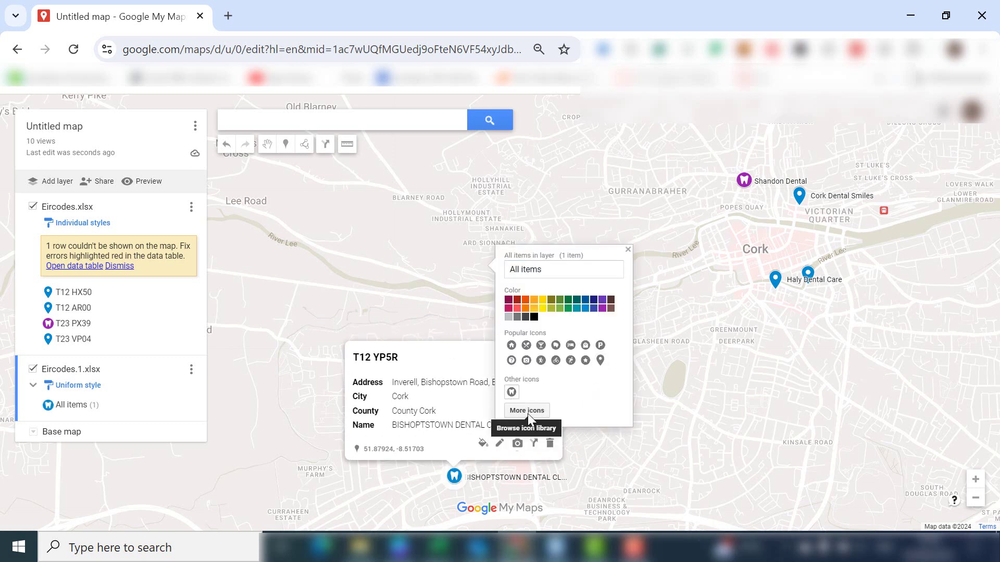
click(628, 250)
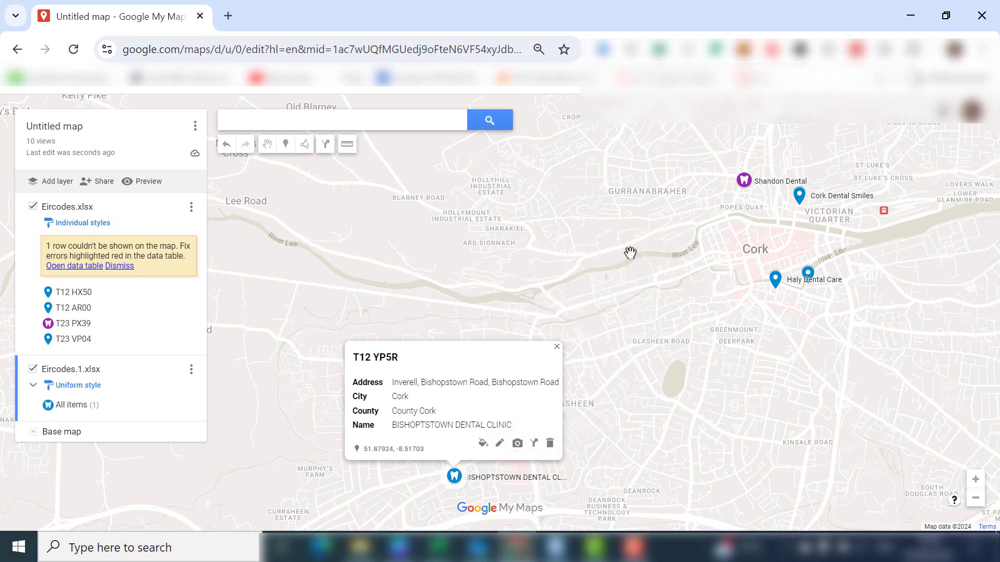
click(359, 485)
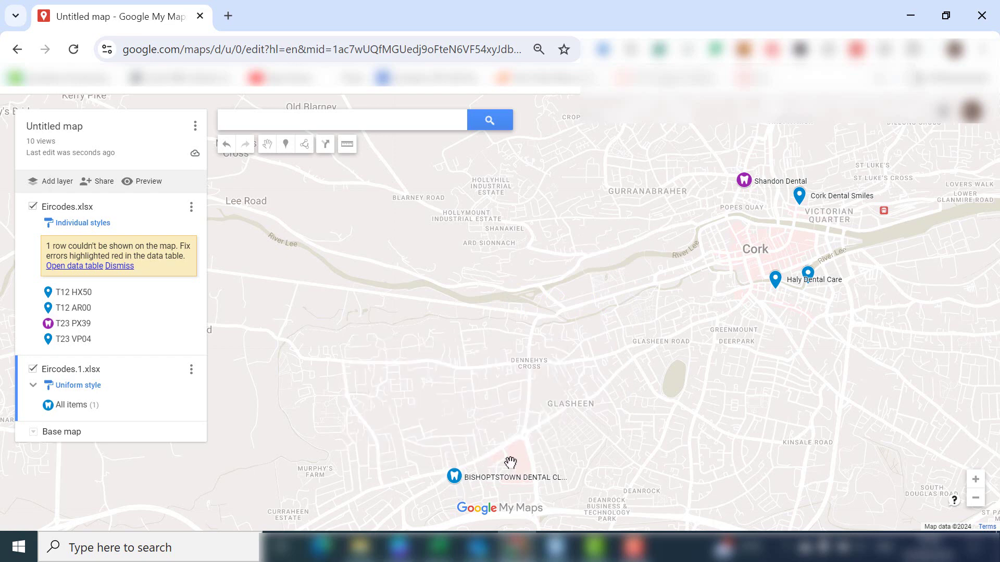
scroll(581, 412, down, 1)
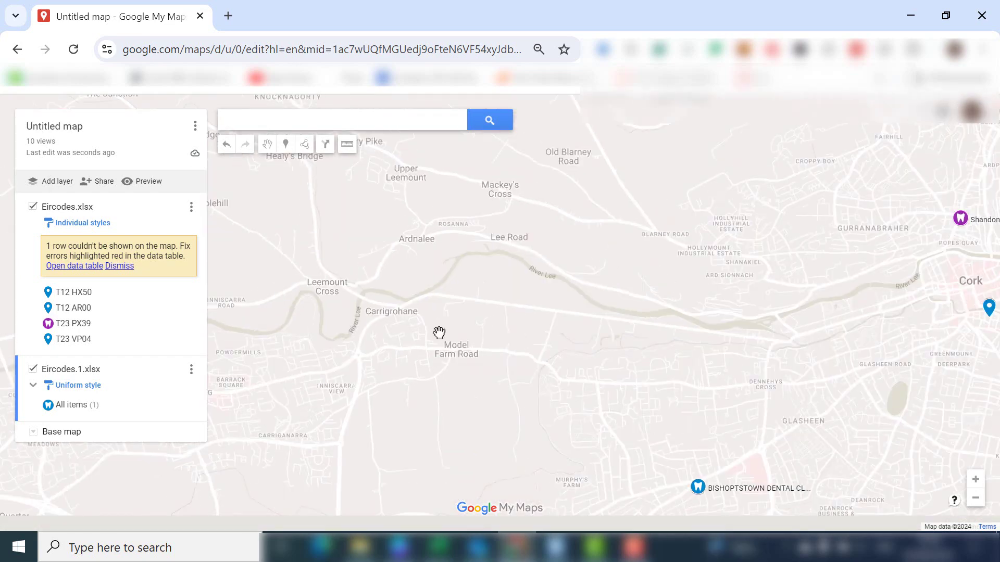
scroll(438, 335, down, 2)
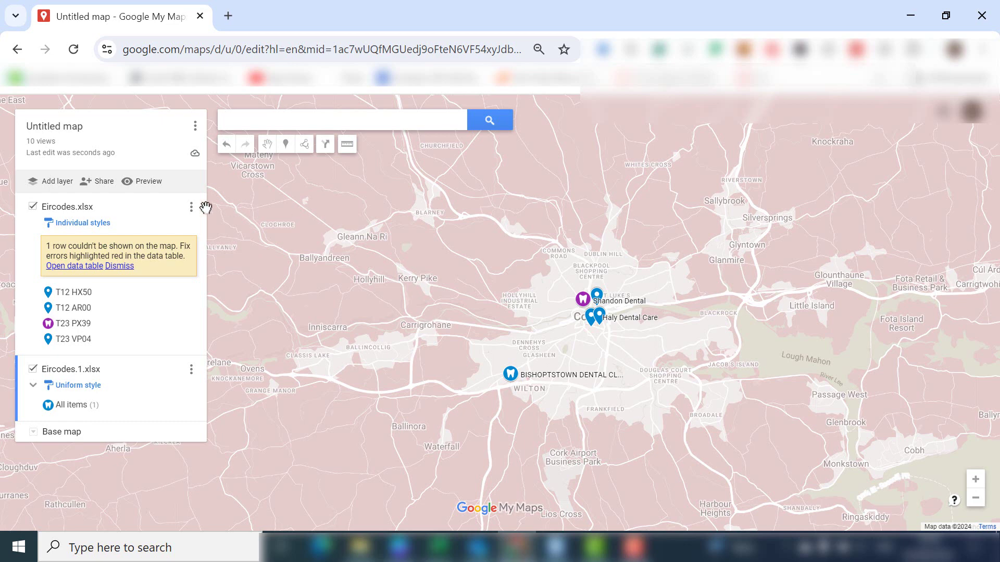
- Title the map 'Dentists In Cork' and confirm it to reach sharing
click(97, 182)
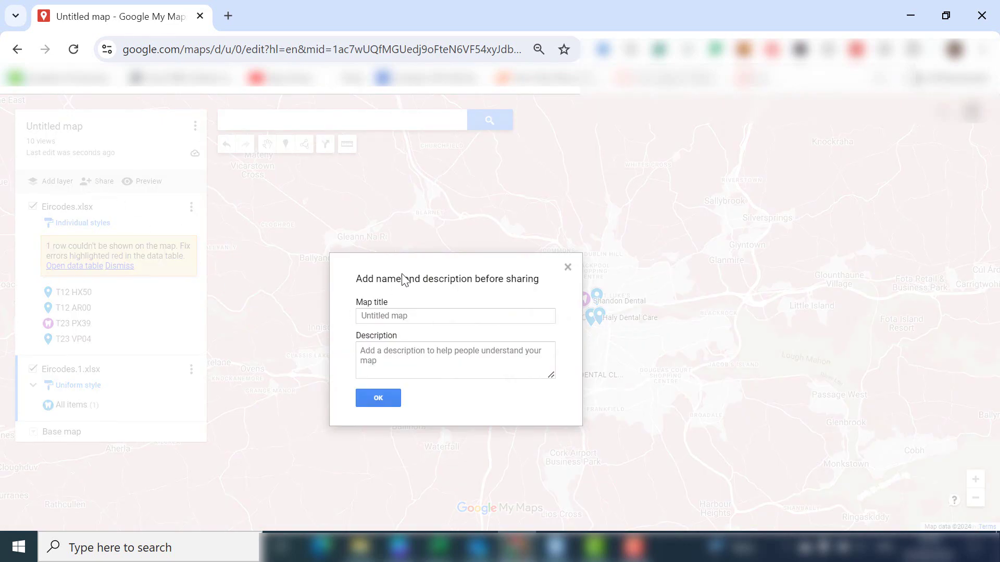
click(461, 306)
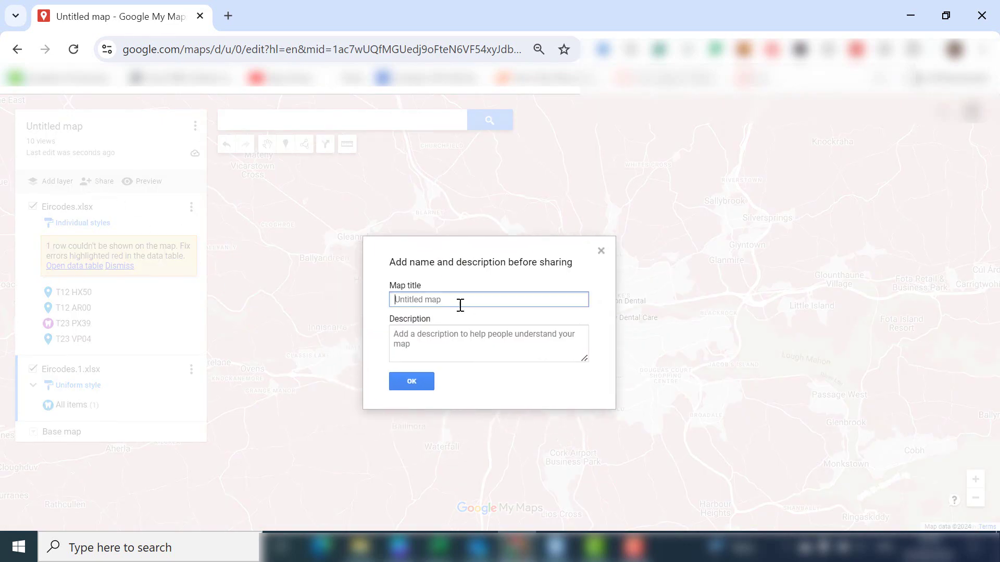
text(Dentists InCork)
key(BackSpace)
key(BackSpace)
key(BackSpace)
key(BackSpace)
key(BackSpace)
key(BackSpace)
text(In cork)
key(BackSpace)
key(BackSpace)
key(BackSpace)
text(Cork)
click(449, 343)
click(411, 381)
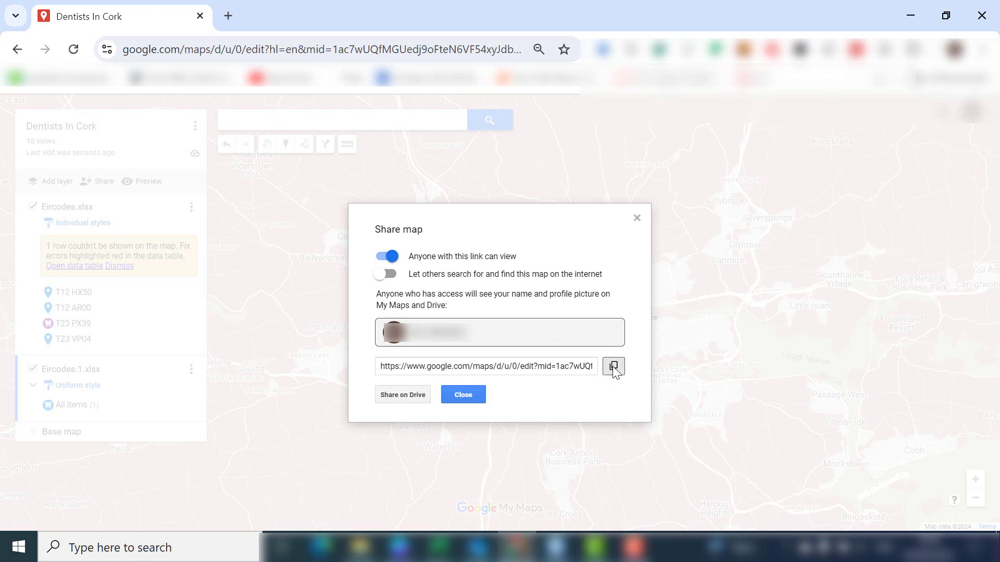
- Leave 'Let others search for and find this map' off and close sharing
click(390, 276)
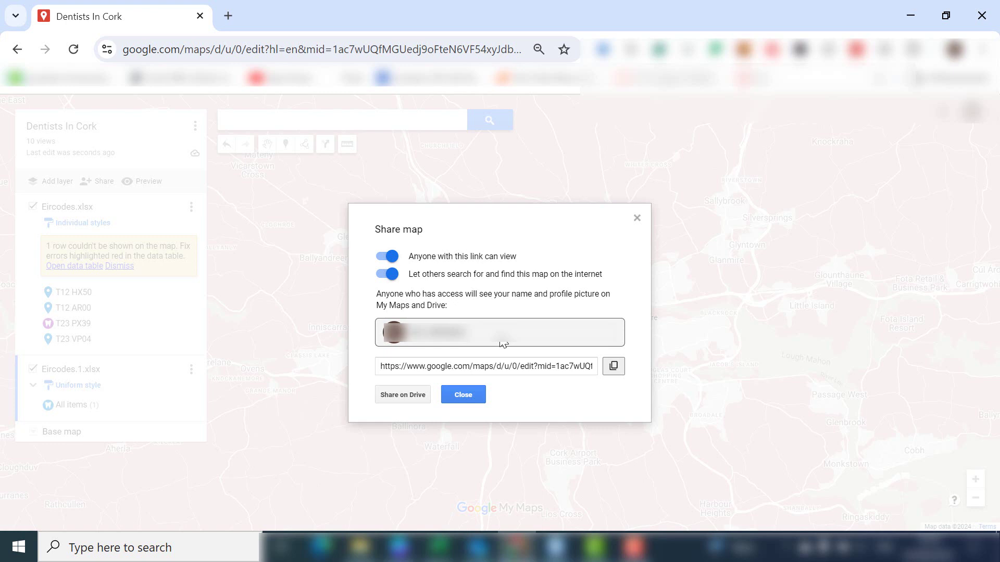
click(389, 275)
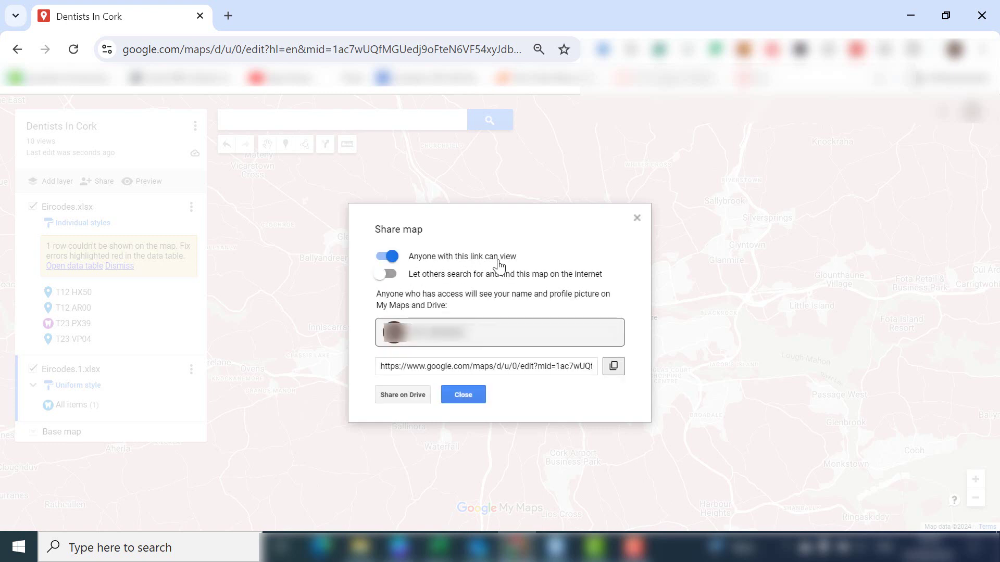
click(382, 276)
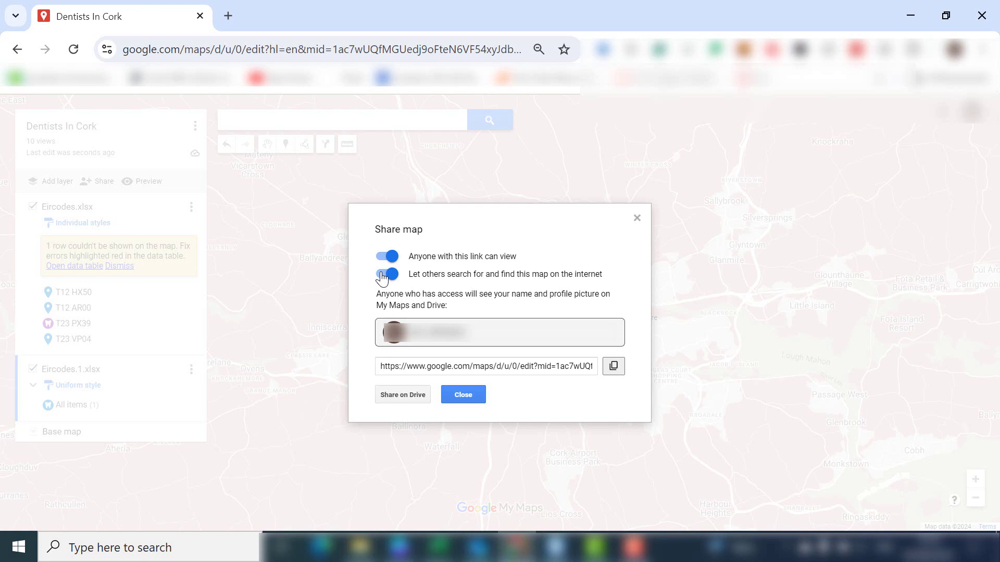
click(386, 274)
click(469, 394)
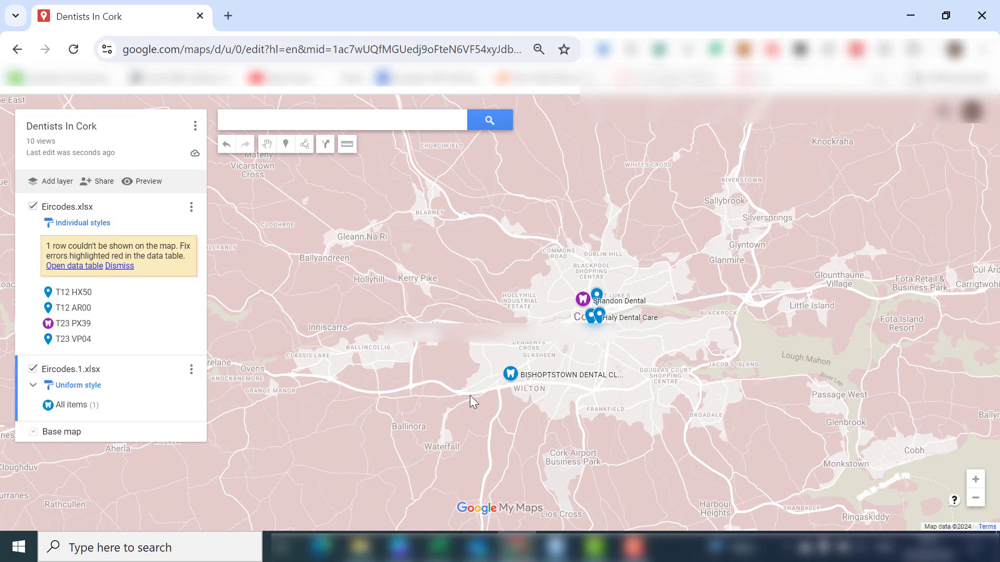
- Zoom in and pan to frame the Cork city-centre practices and Bishopstown clinic
scroll(456, 374, up, 1)
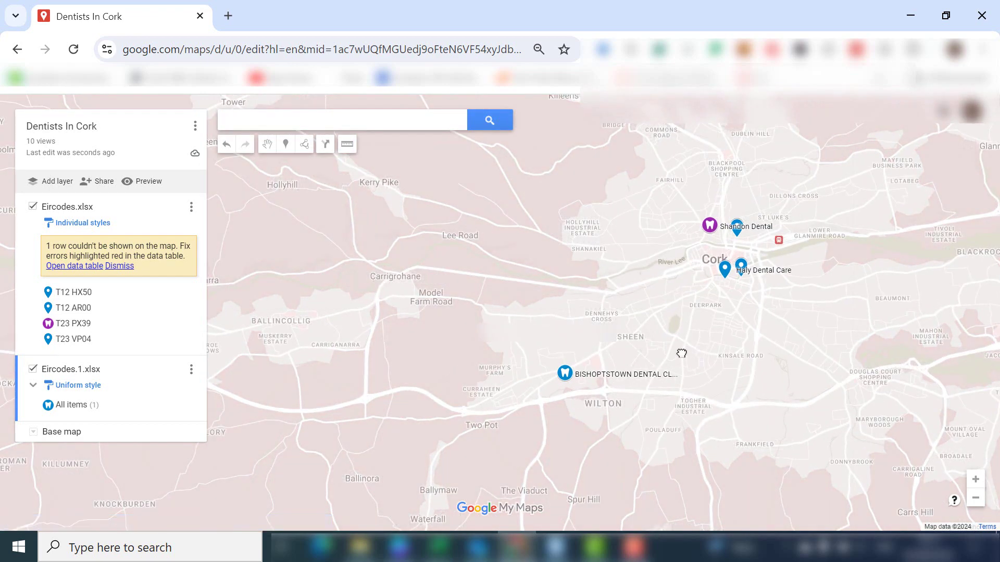
drag(680, 353, 624, 369)
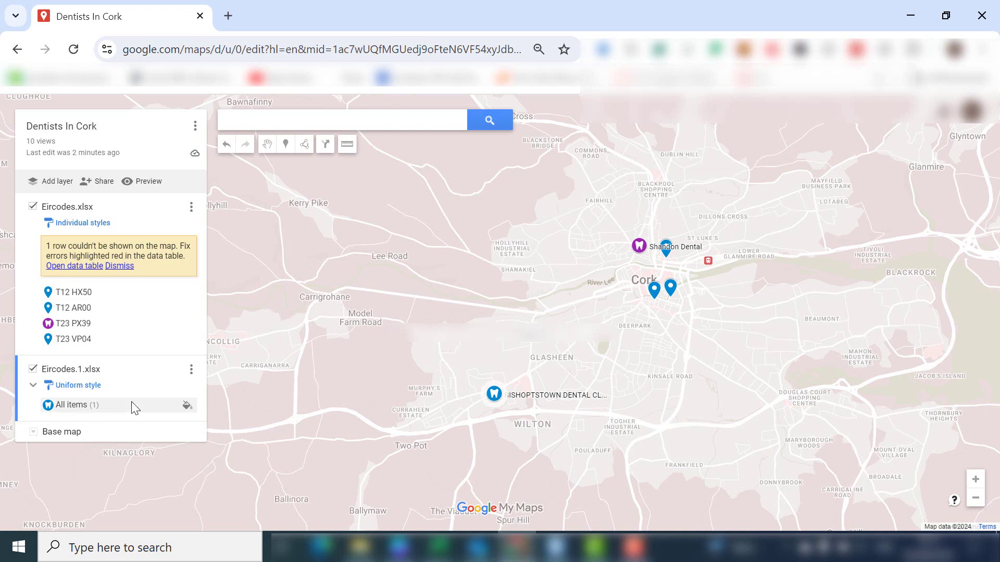
- Reopen the Dentists In Cork sharing settings to get the view link
click(98, 181)
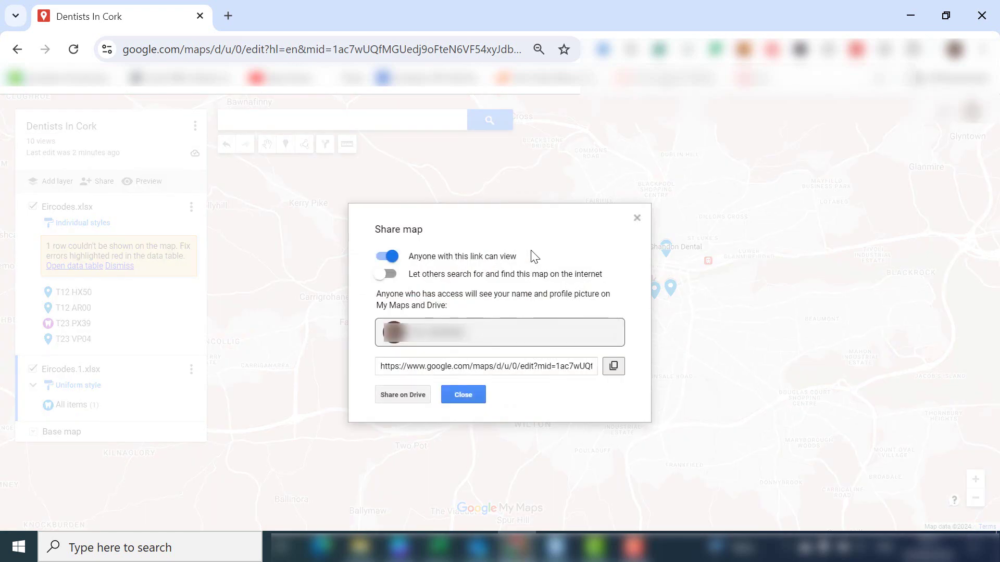